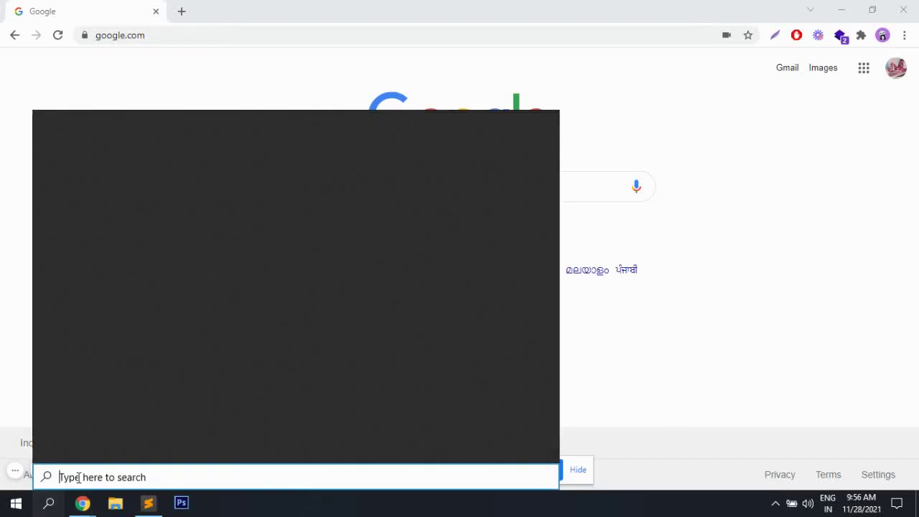
Launch Word 2016 from the Start search, dismiss the default-program prompt, and start a blank document
{"action": "type", "text": "wor"}
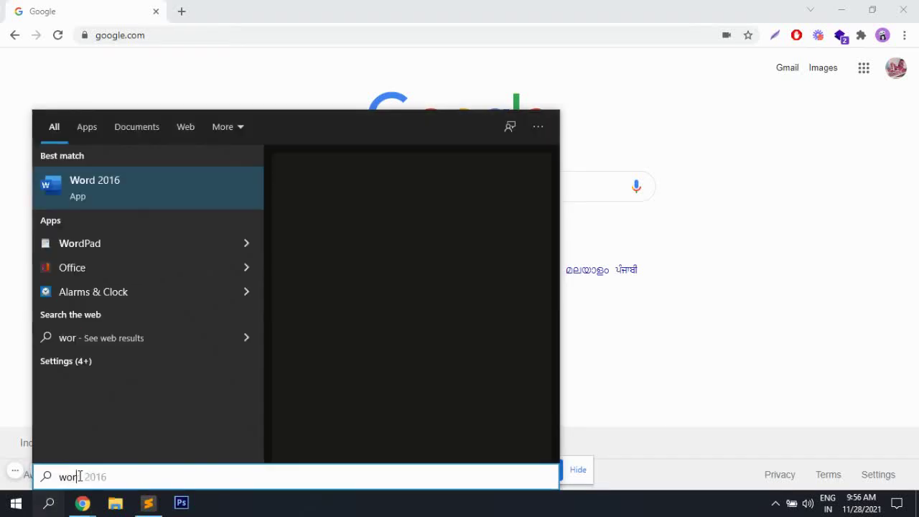
{"action": "left_click", "coordinate": [177, 198]}
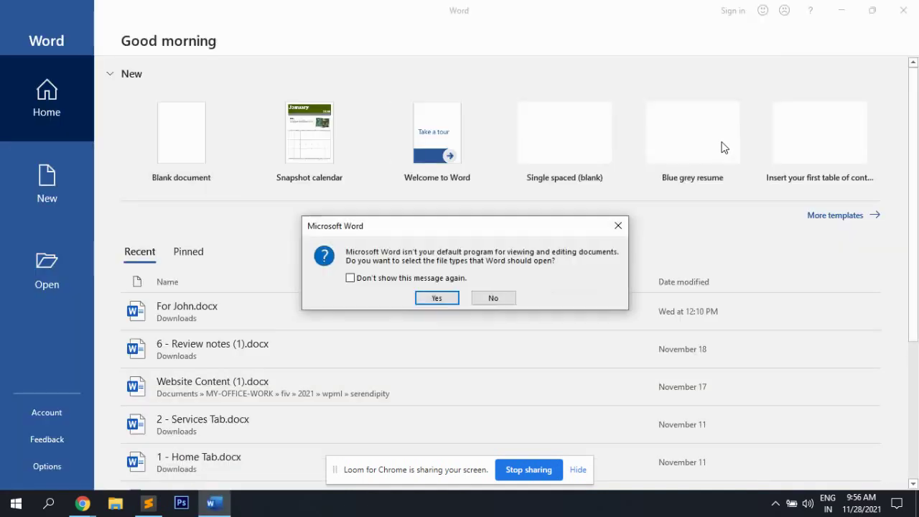
{"action": "left_click", "coordinate": [617, 226]}
{"action": "left_click", "coordinate": [223, 167]}
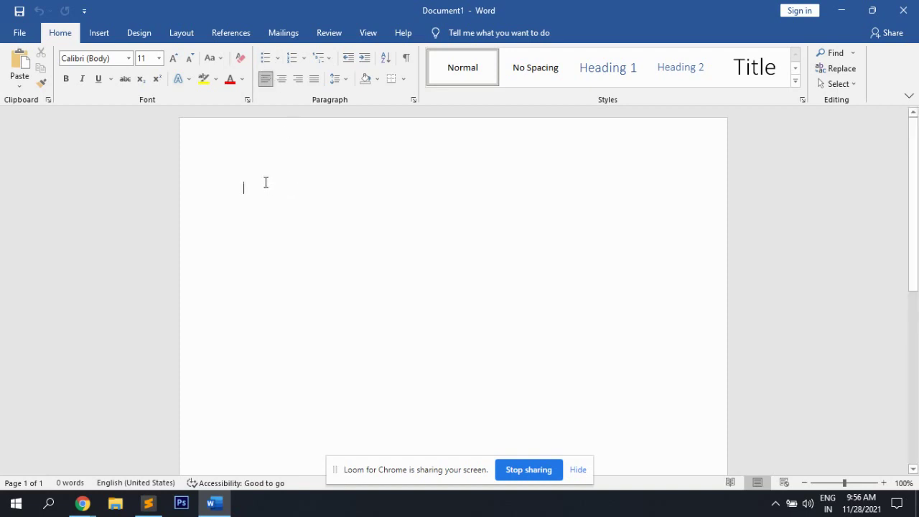
Type the line 'This is my first List Items' and set it to 18 pt
{"action": "type", "text": "This is my first Lis"}
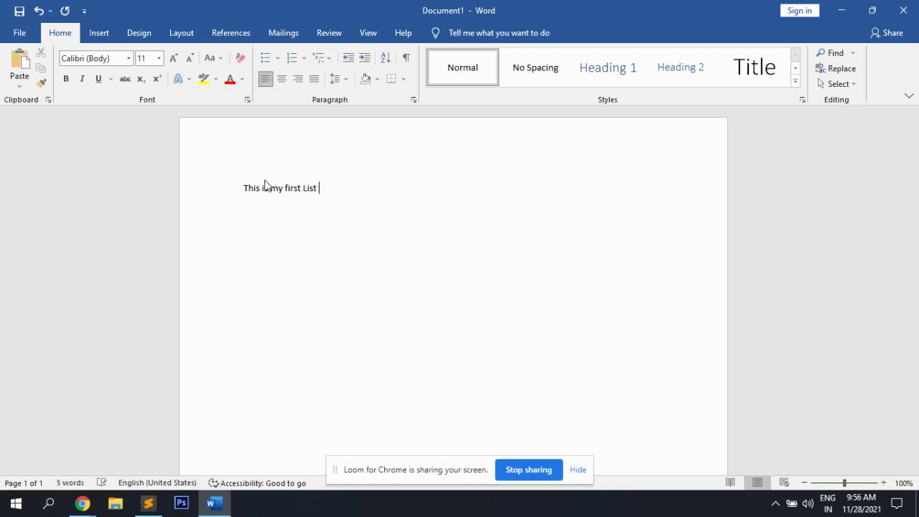
{"action": "type", "text": "tems"}
{"action": "left_click_drag", "start_coordinate": [350, 190], "coordinate": [236, 192]}
{"action": "key", "text": "ctrl+c"}
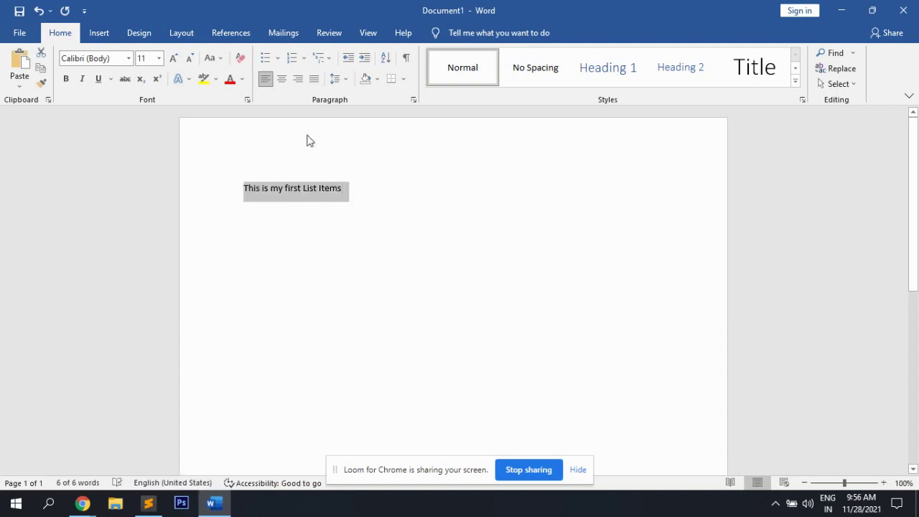
{"action": "left_click", "coordinate": [159, 59]}
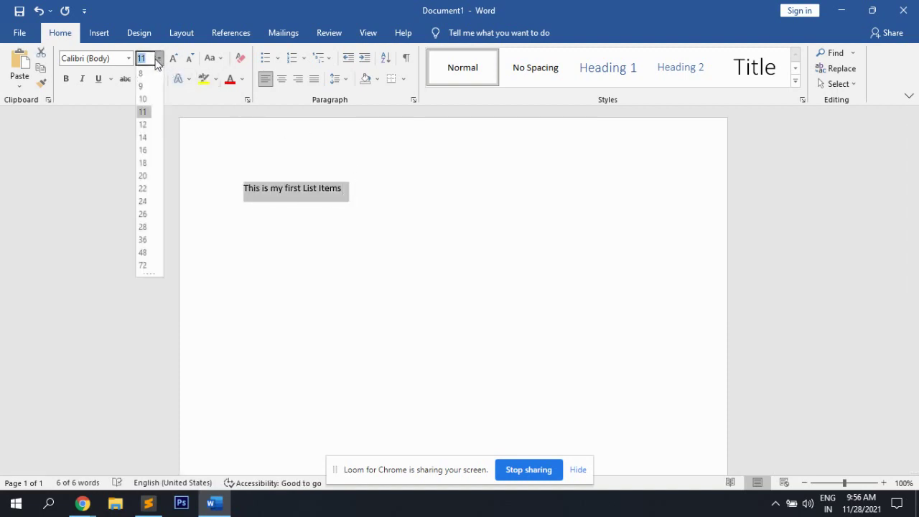
{"action": "left_click", "coordinate": [144, 163]}
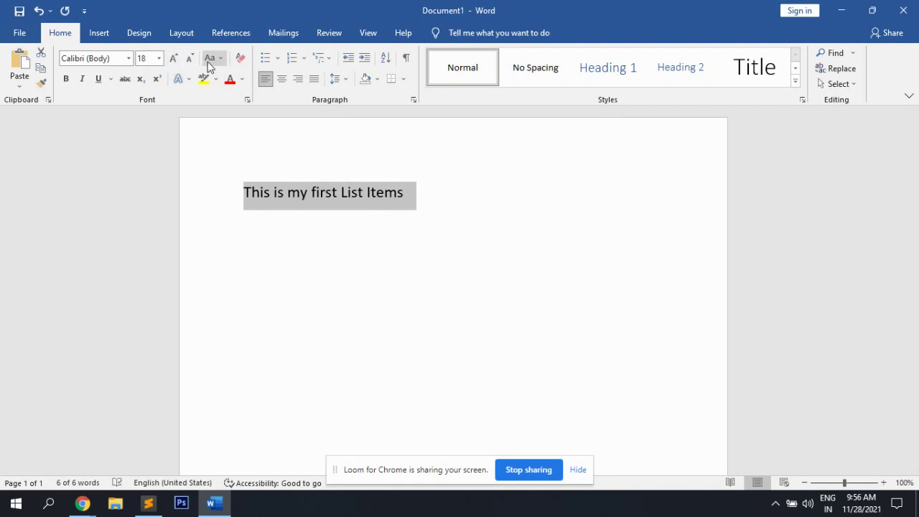
Duplicate the line into four stacked copies with no blank lines between them
{"action": "left_click", "coordinate": [431, 193]}
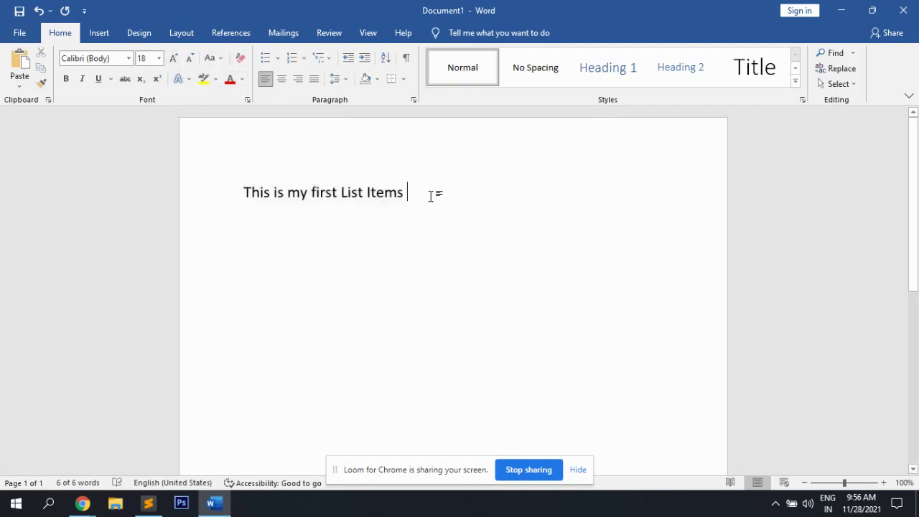
{"action": "key", "text": "ctrl+a"}
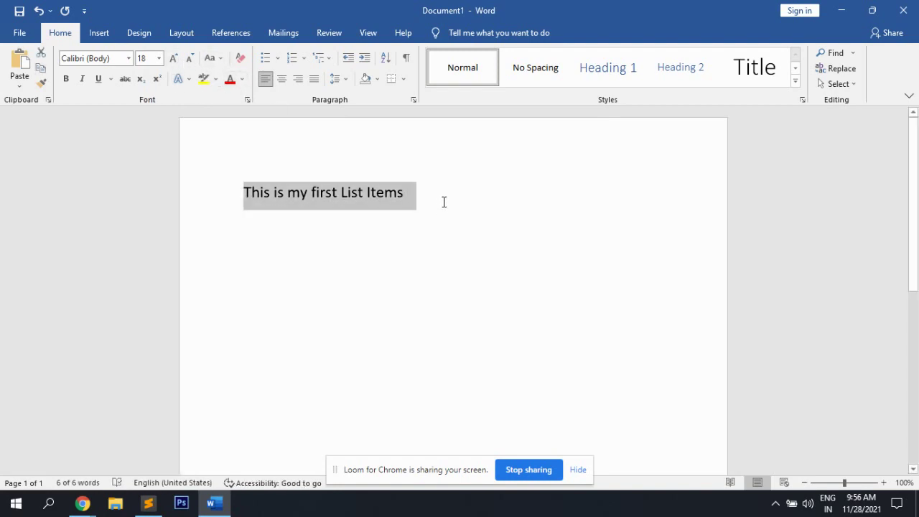
{"action": "left_click", "coordinate": [443, 201]}
{"action": "key", "text": "Return"}
{"action": "key", "text": "ctrl+v"}
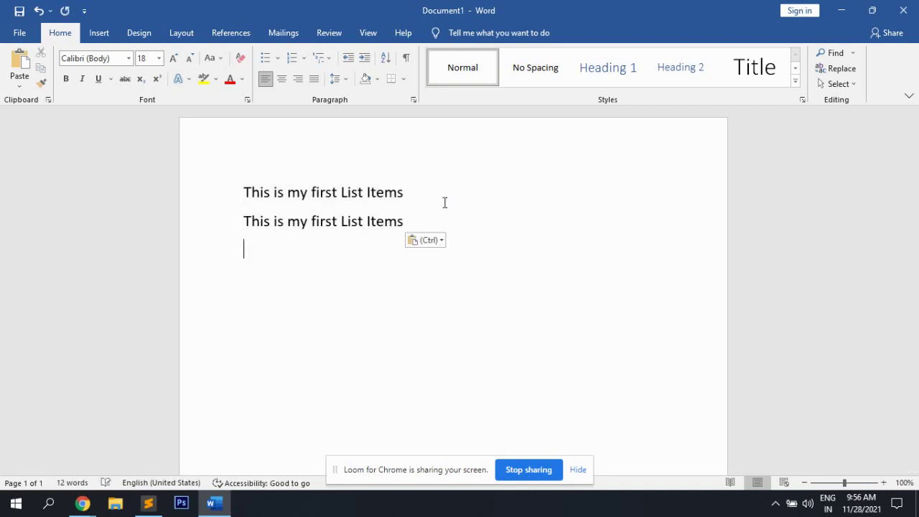
{"action": "key", "text": "Return"}
{"action": "key", "text": "ctrl+v"}
{"action": "key", "text": "Return"}
{"action": "key", "text": "ctrl+v"}
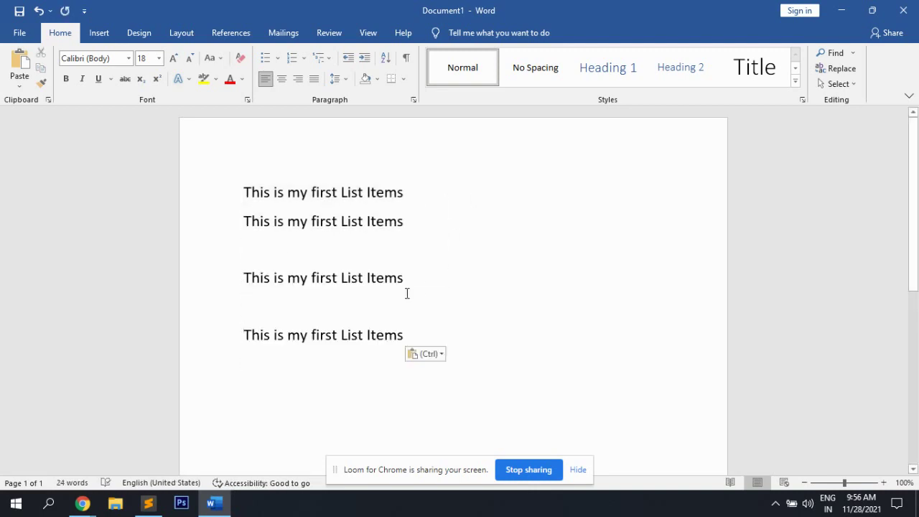
{"action": "key", "text": "BackSpace"}
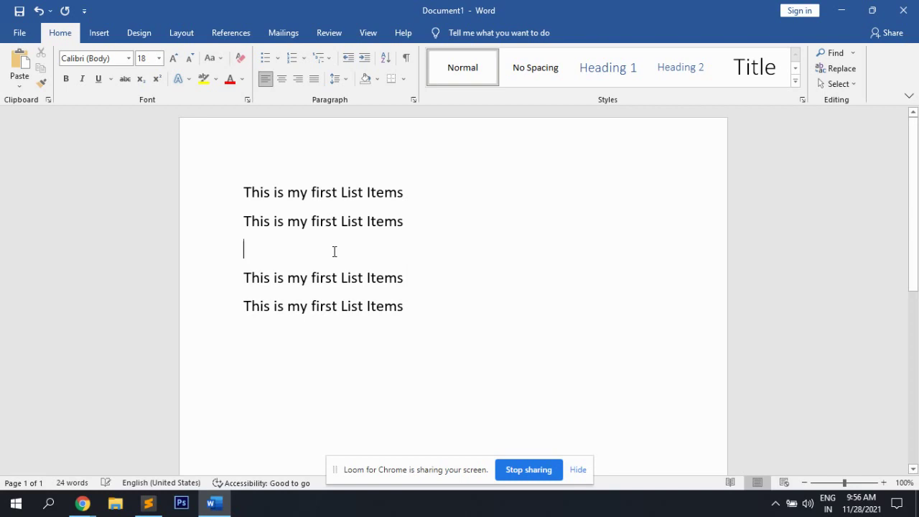
{"action": "key", "text": "BackSpace"}
Bullet the four lines, trying diamond bullets before settling on checkmark bullets
{"action": "left_click_drag", "start_coordinate": [426, 278], "coordinate": [235, 189]}
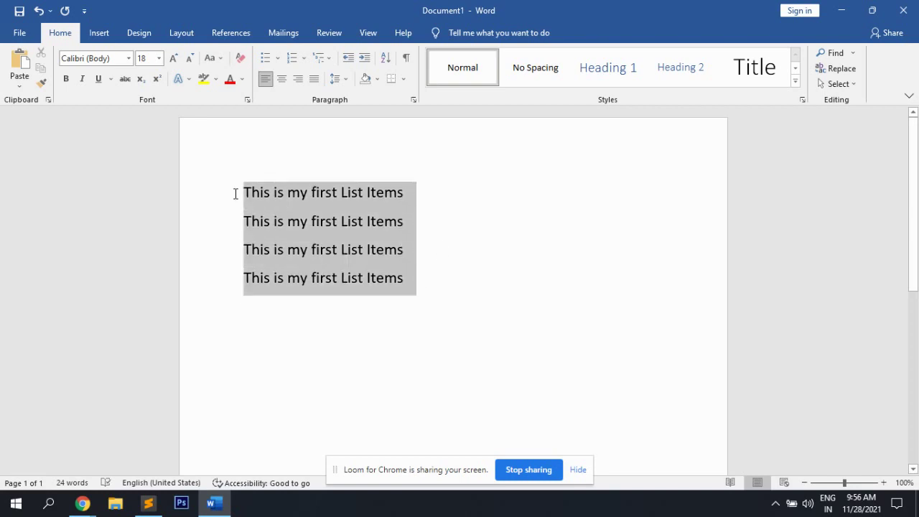
{"action": "left_click", "coordinate": [277, 57]}
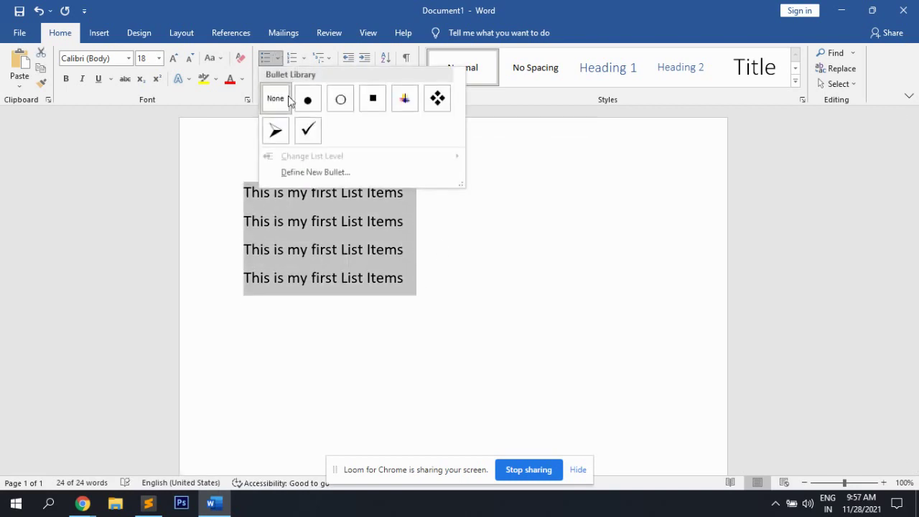
{"action": "left_click", "coordinate": [436, 100]}
{"action": "left_click", "coordinate": [478, 292]}
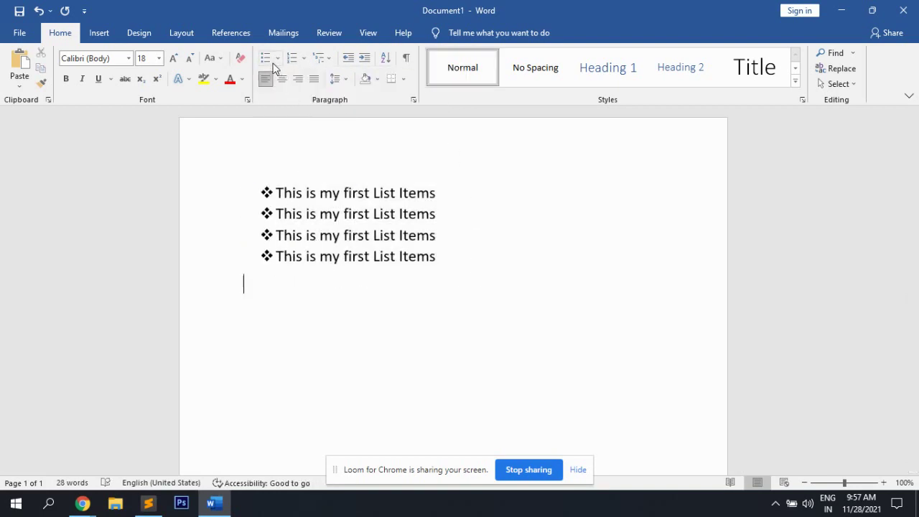
{"action": "left_click_drag", "start_coordinate": [441, 259], "coordinate": [243, 182]}
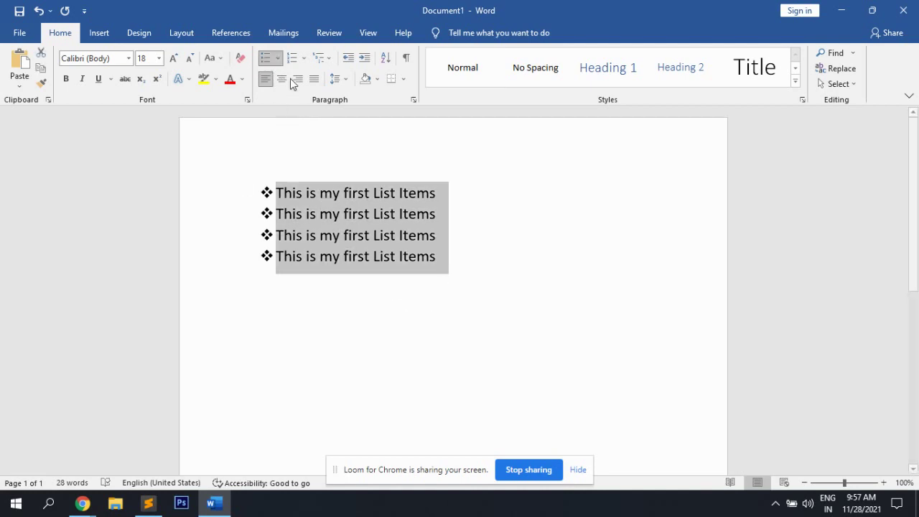
{"action": "left_click", "coordinate": [276, 58]}
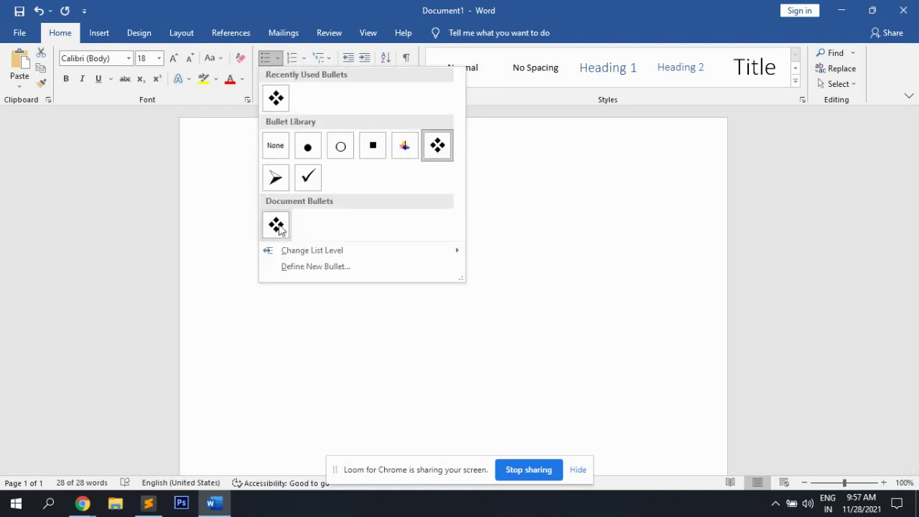
{"action": "left_click", "coordinate": [308, 178]}
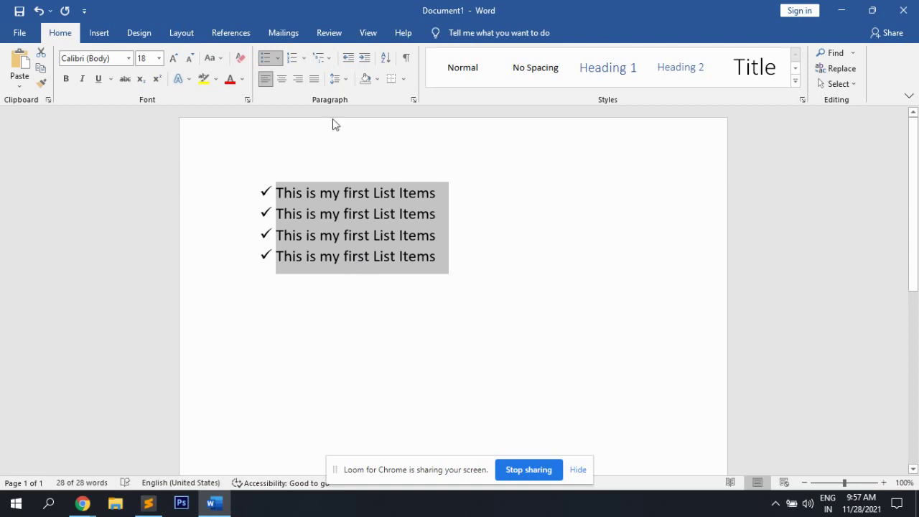
Try center and right alignment on the list, then return it to left alignment
{"action": "left_click", "coordinate": [282, 83]}
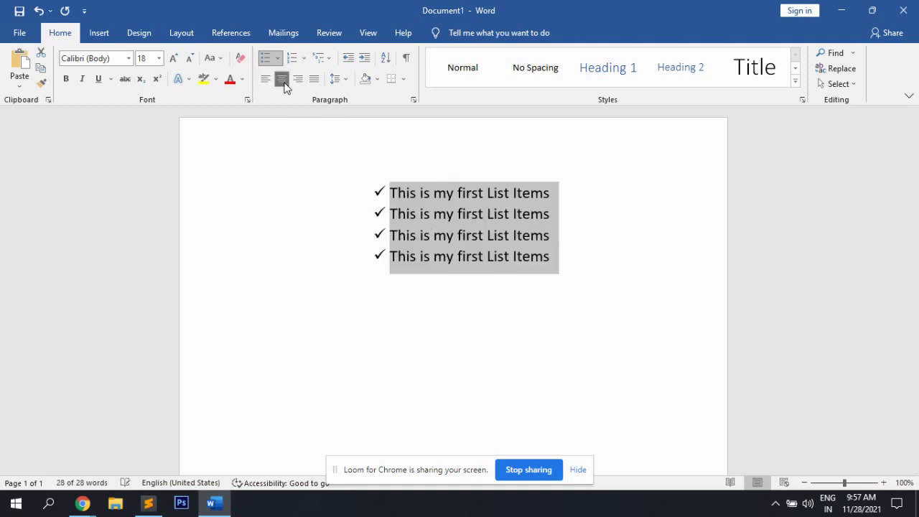
{"action": "left_click", "coordinate": [297, 83]}
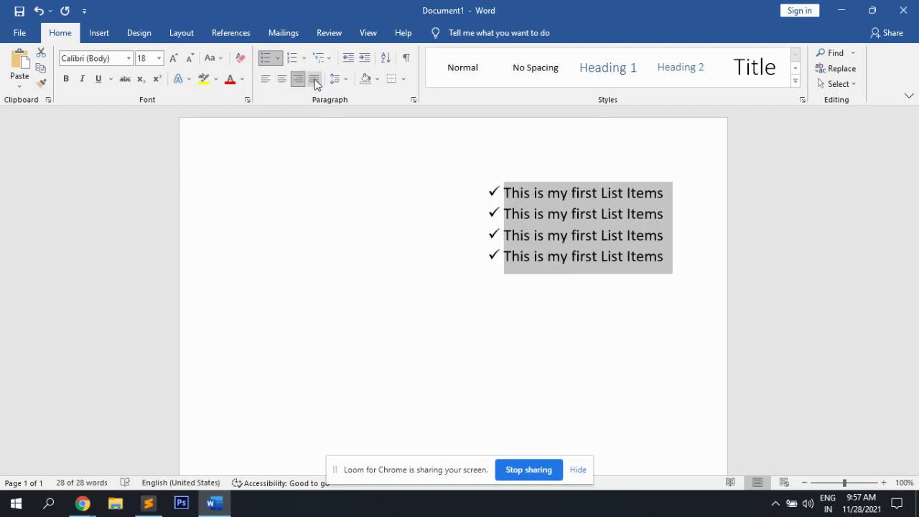
{"action": "left_click", "coordinate": [320, 83]}
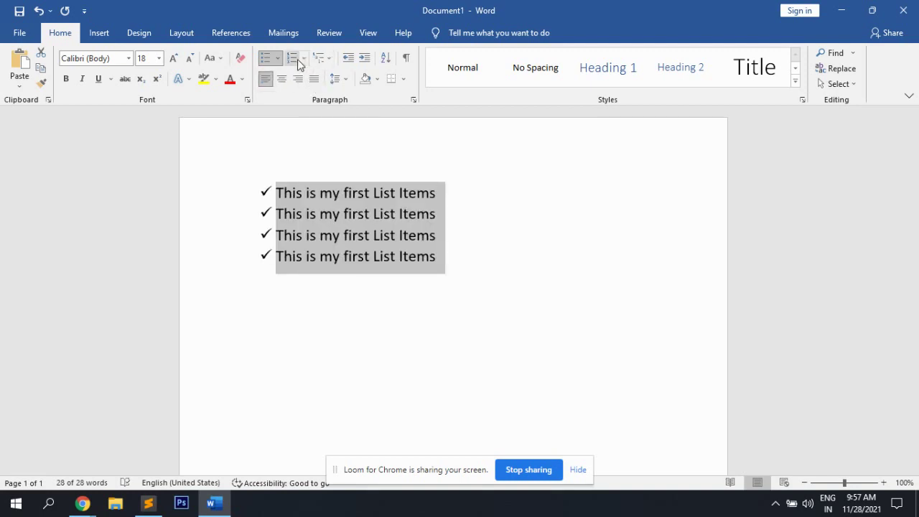
Number the four items, trying Roman and 1. formats before settling on 1) 2) 3) 4)
{"action": "left_click", "coordinate": [292, 58]}
{"action": "left_click", "coordinate": [304, 59]}
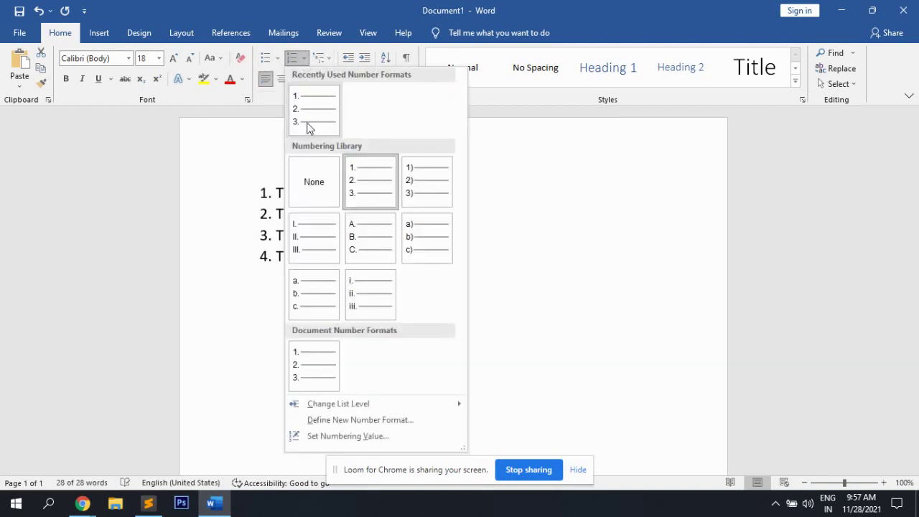
{"action": "left_click", "coordinate": [319, 240]}
{"action": "left_click", "coordinate": [271, 216]}
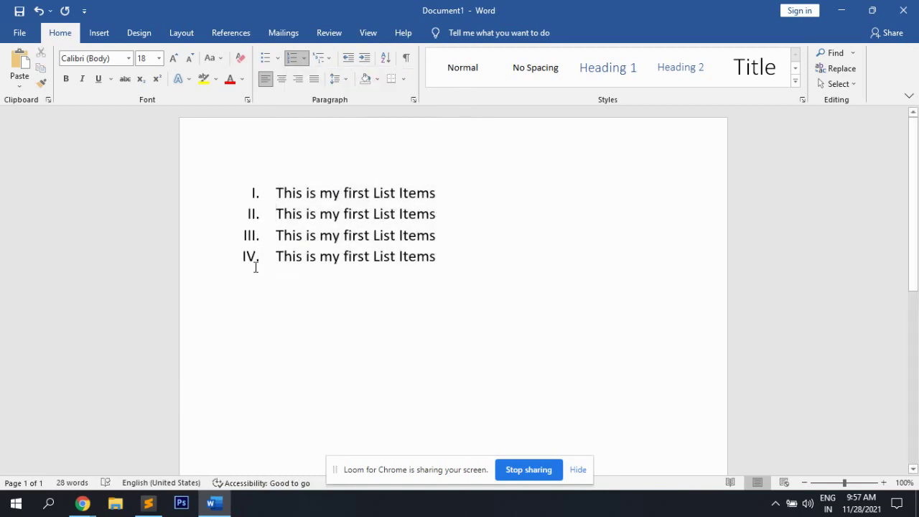
{"action": "left_click_drag", "start_coordinate": [452, 261], "coordinate": [232, 185]}
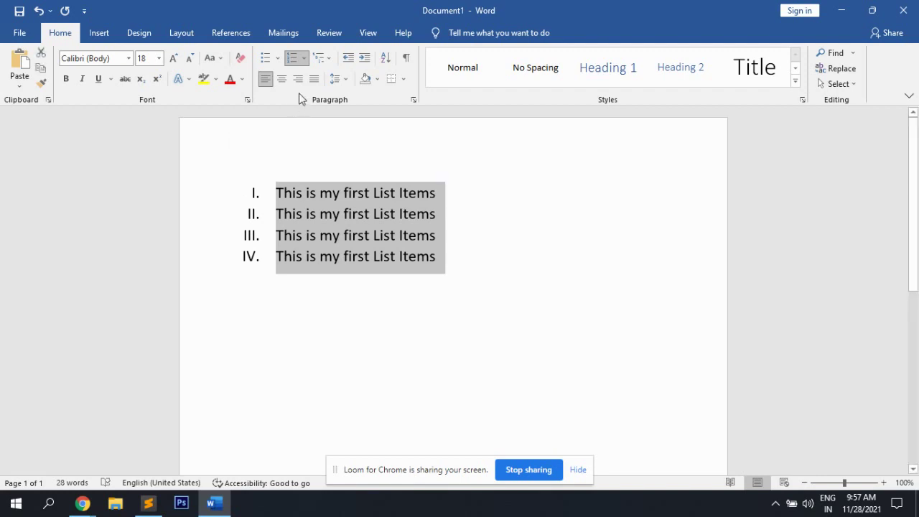
{"action": "left_click", "coordinate": [304, 59]}
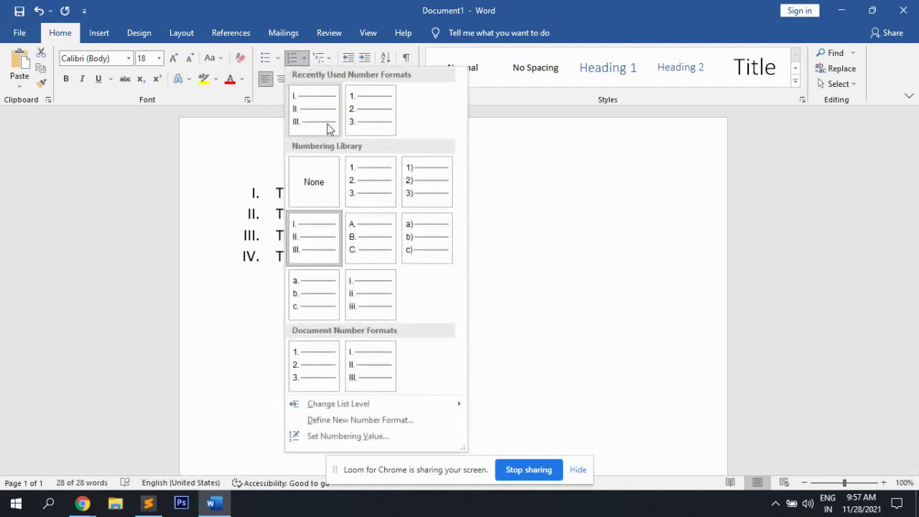
{"action": "left_click", "coordinate": [322, 360]}
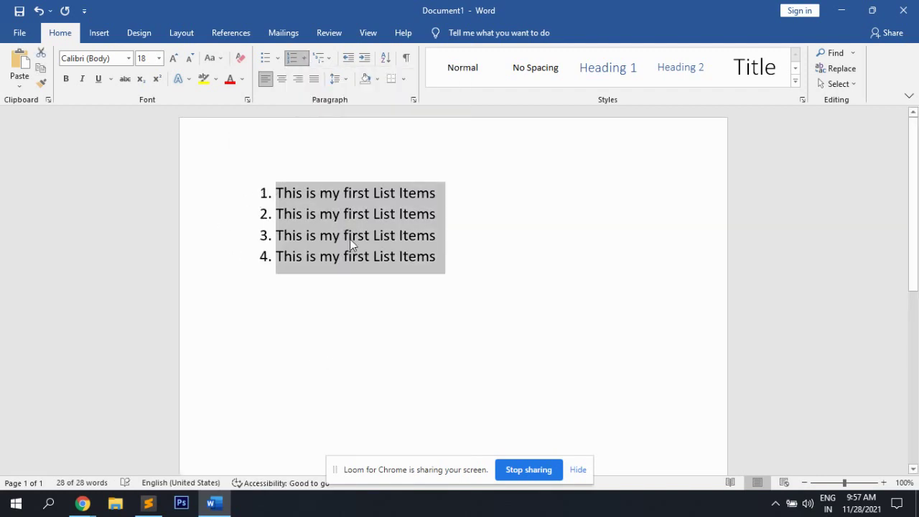
{"action": "left_click", "coordinate": [291, 57]}
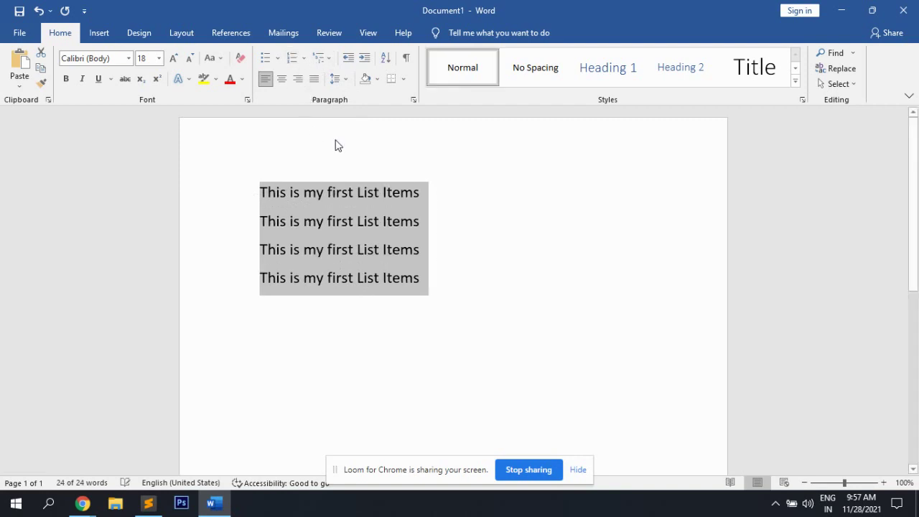
{"action": "left_click", "coordinate": [306, 60]}
{"action": "left_click", "coordinate": [420, 181]}
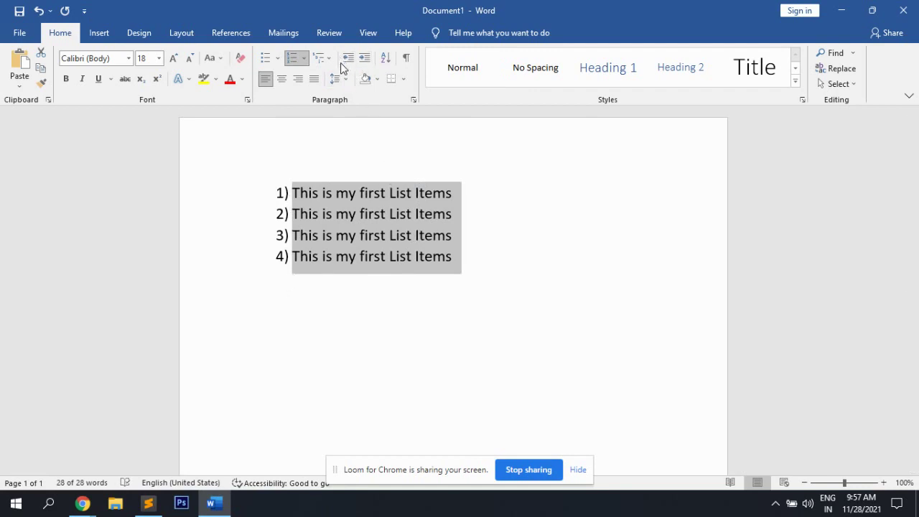
Indent item 2 under item 1 and number the sub-item in the 1) style
{"action": "left_click", "coordinate": [433, 254]}
{"action": "left_click_drag", "start_coordinate": [460, 219], "coordinate": [245, 217]}
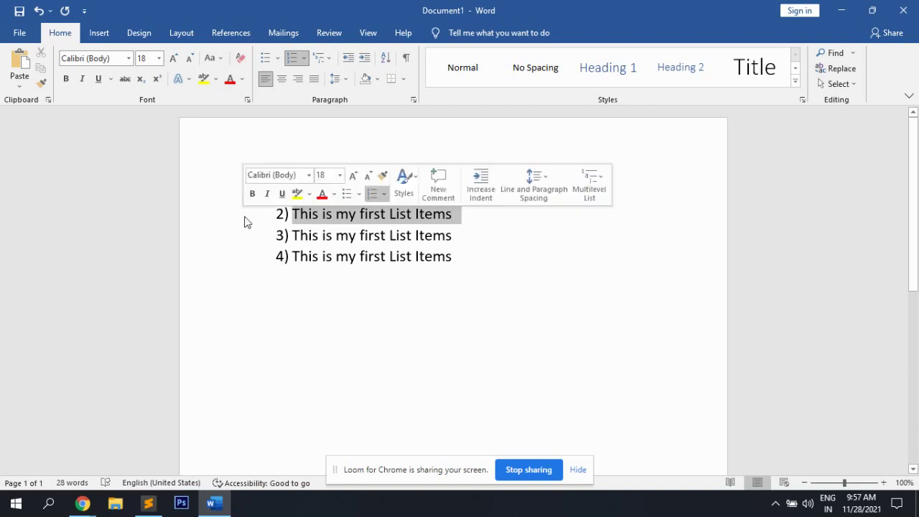
{"action": "left_click", "coordinate": [364, 63]}
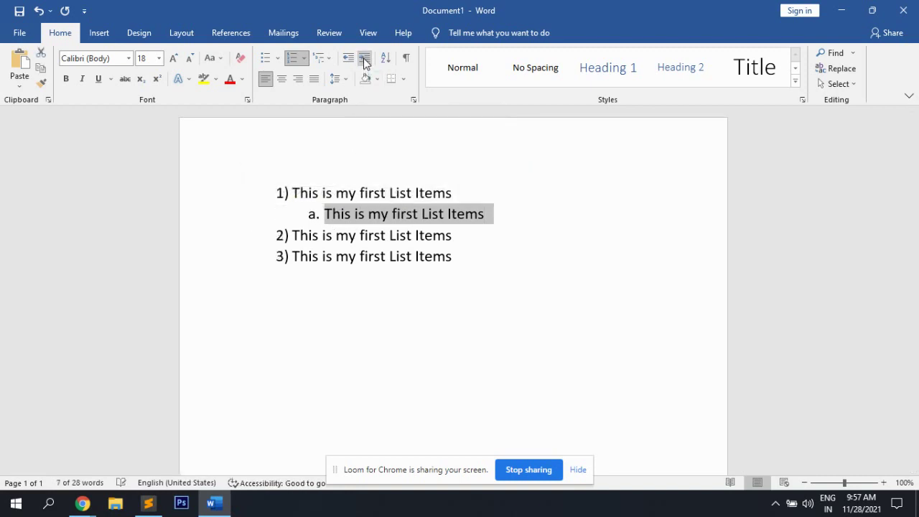
{"action": "left_click", "coordinate": [358, 215]}
{"action": "left_click_drag", "start_coordinate": [307, 218], "coordinate": [485, 214]}
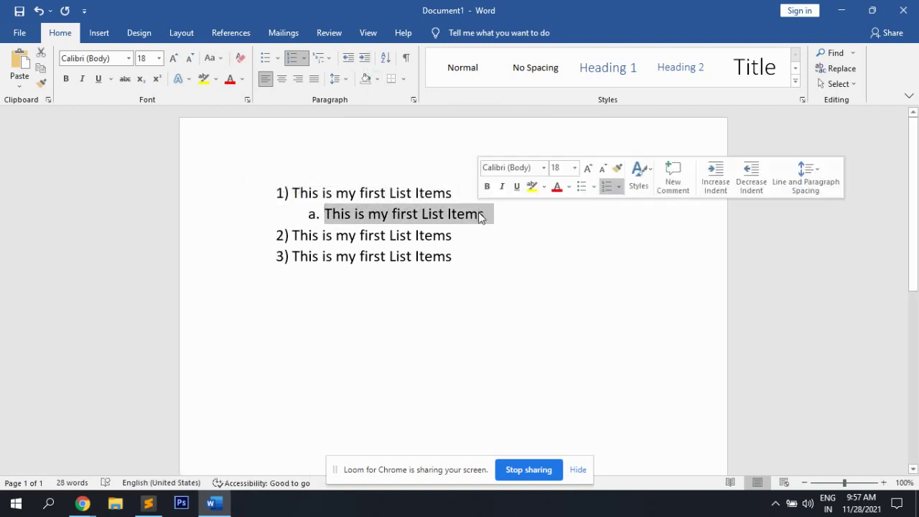
{"action": "left_click", "coordinate": [304, 58]}
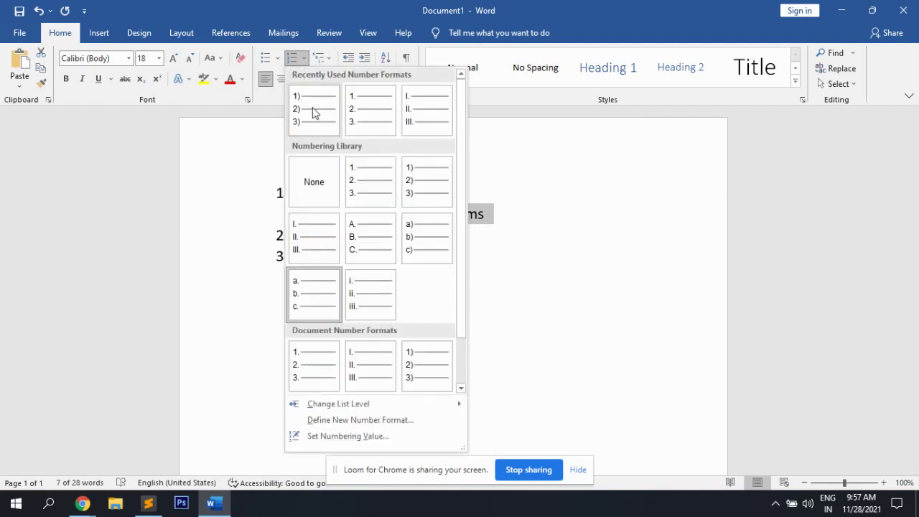
{"action": "left_click", "coordinate": [308, 107]}
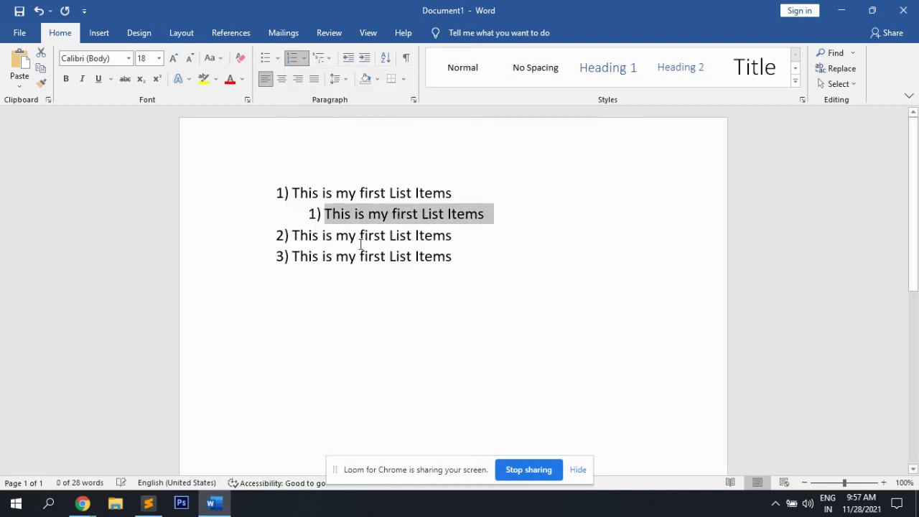
Try a diamond bullet on the sub-item, then outdent and re-indent it one level
{"action": "left_click", "coordinate": [316, 213]}
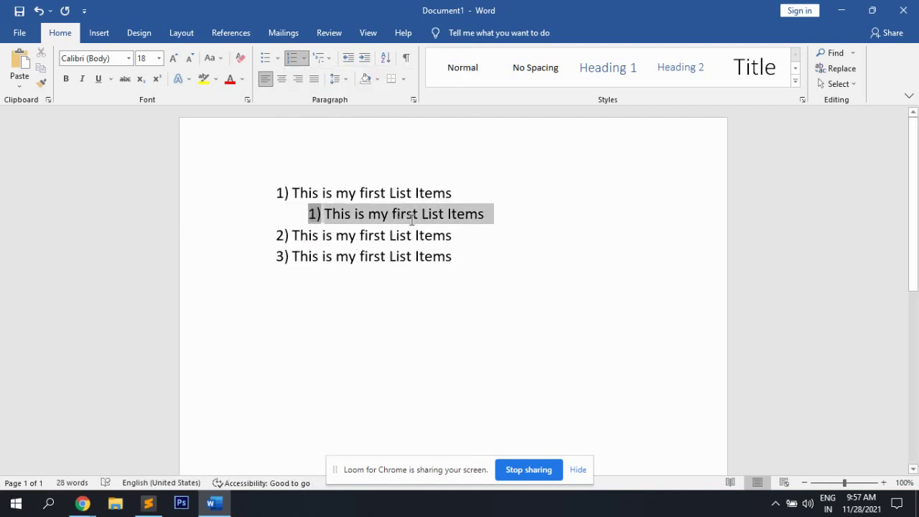
{"action": "left_click", "coordinate": [277, 58]}
{"action": "left_click", "coordinate": [437, 147]}
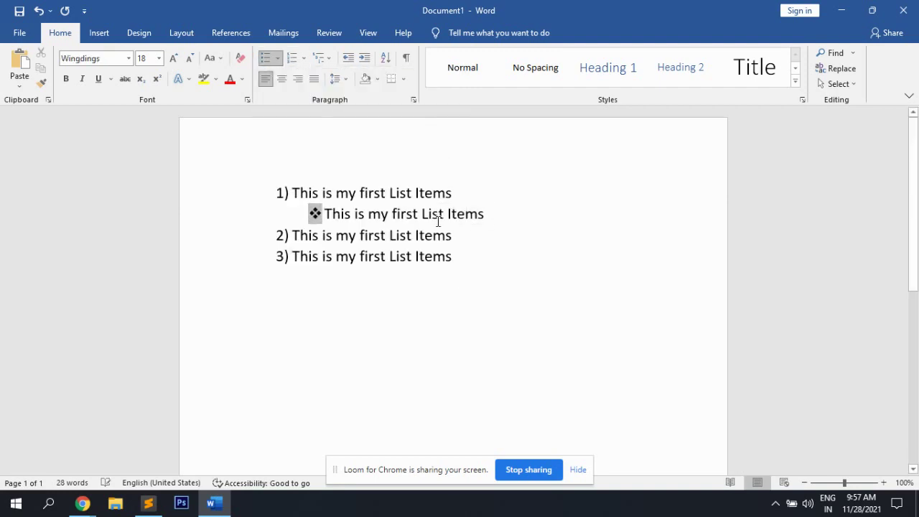
{"action": "left_click", "coordinate": [363, 235]}
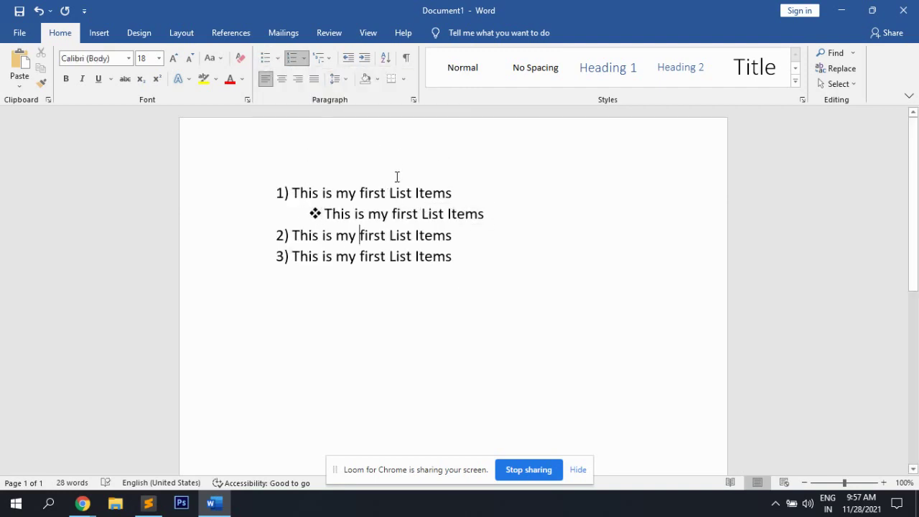
{"action": "left_click_drag", "start_coordinate": [495, 213], "coordinate": [272, 211]}
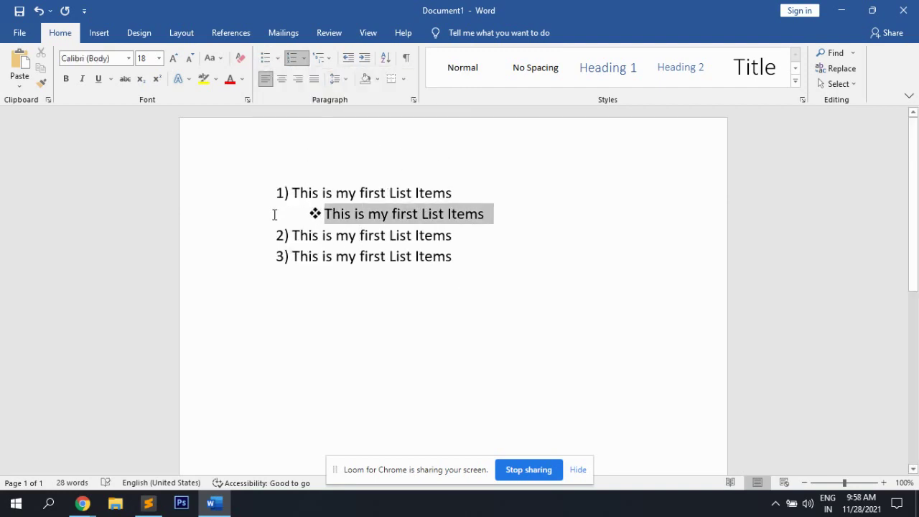
{"action": "left_click", "coordinate": [347, 61]}
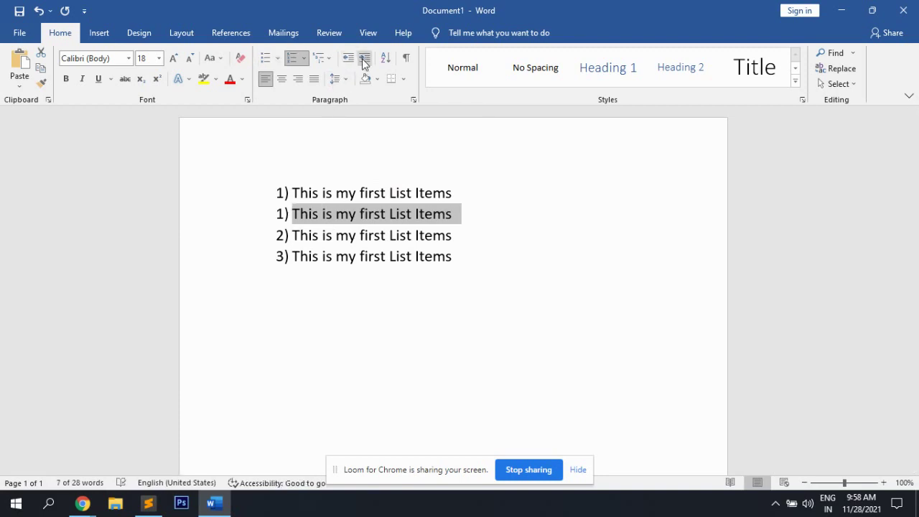
{"action": "left_click", "coordinate": [364, 58]}
{"action": "left_click", "coordinate": [300, 218]}
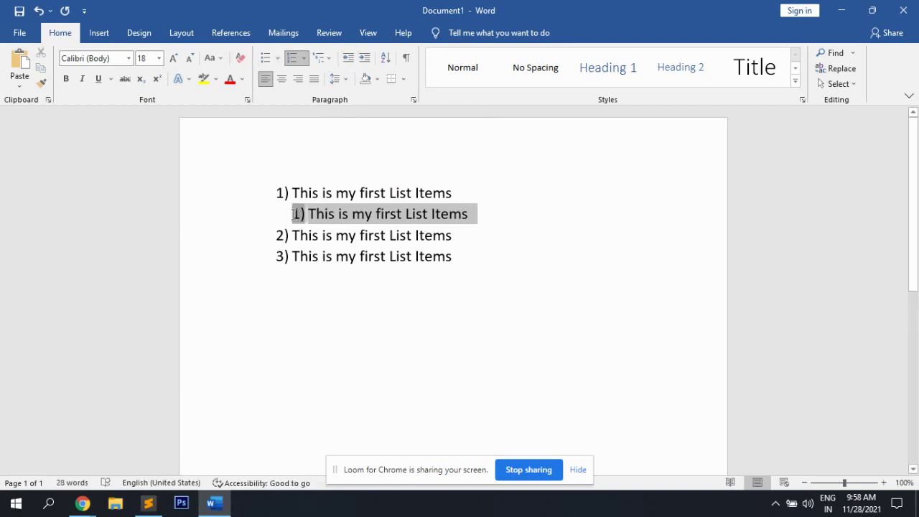
{"action": "left_click_drag", "start_coordinate": [296, 213], "coordinate": [454, 229]}
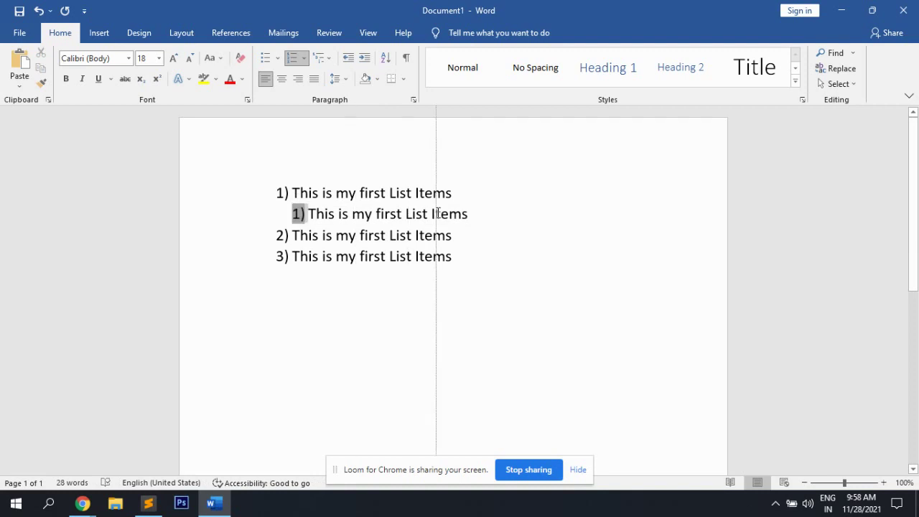
Give the nested line an arrow bullet and light-blue shading
{"action": "left_click", "coordinate": [474, 213]}
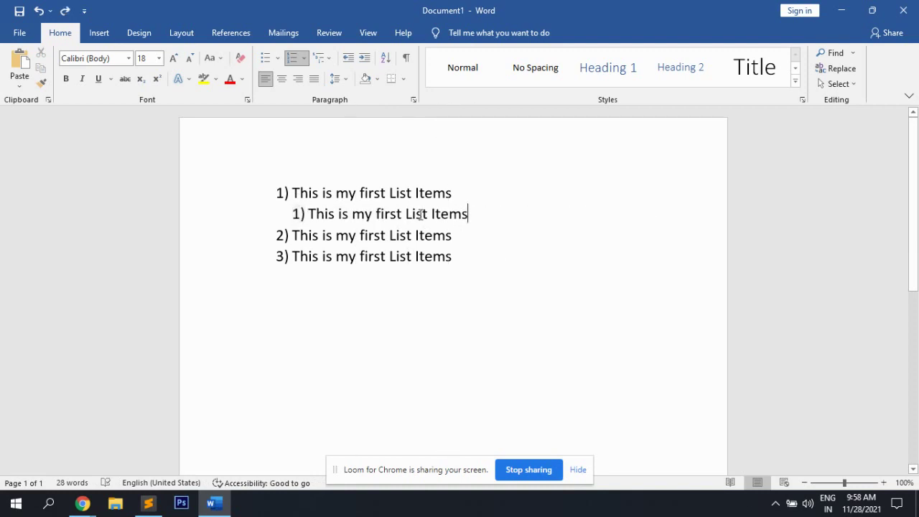
{"action": "left_click", "coordinate": [225, 214]}
{"action": "left_click", "coordinate": [278, 58]}
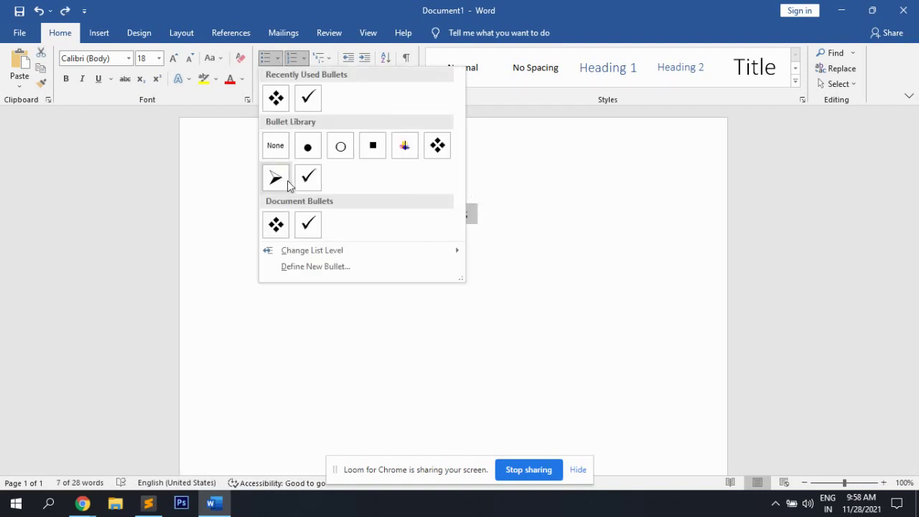
{"action": "left_click", "coordinate": [277, 182]}
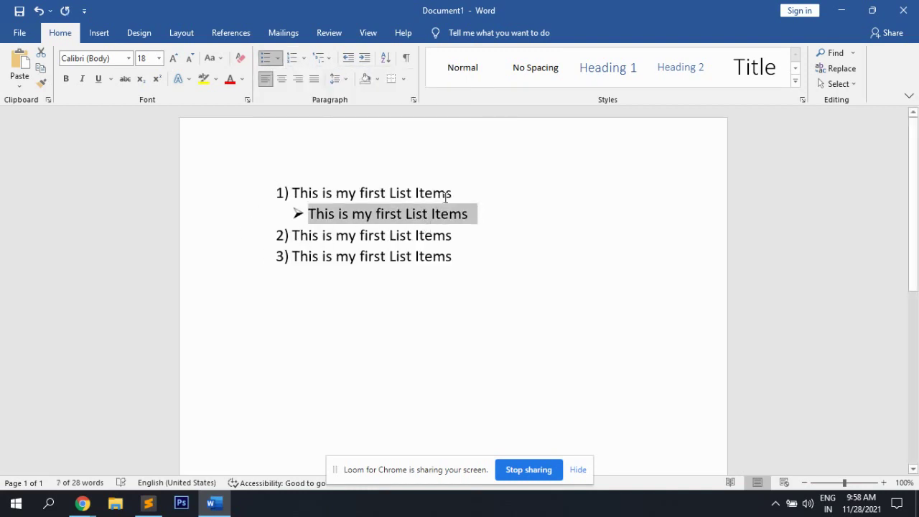
{"action": "left_click", "coordinate": [377, 79]}
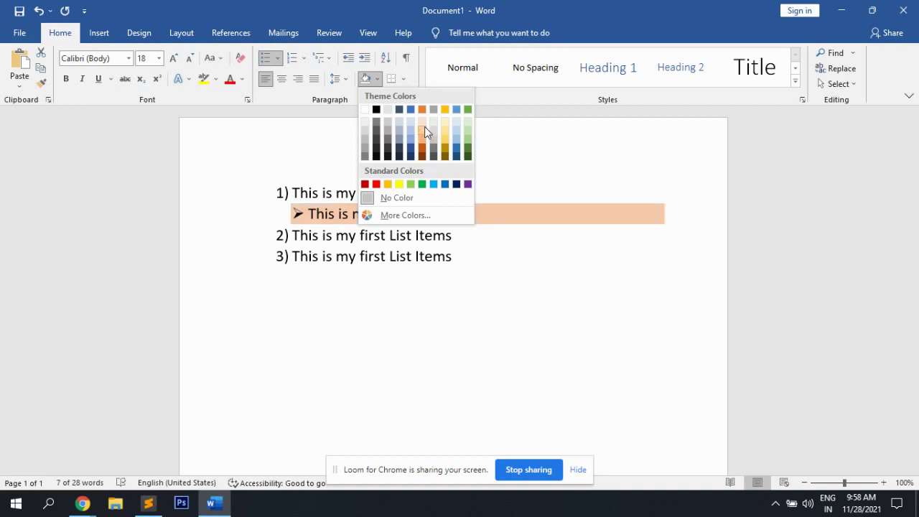
{"action": "left_click", "coordinate": [433, 185]}
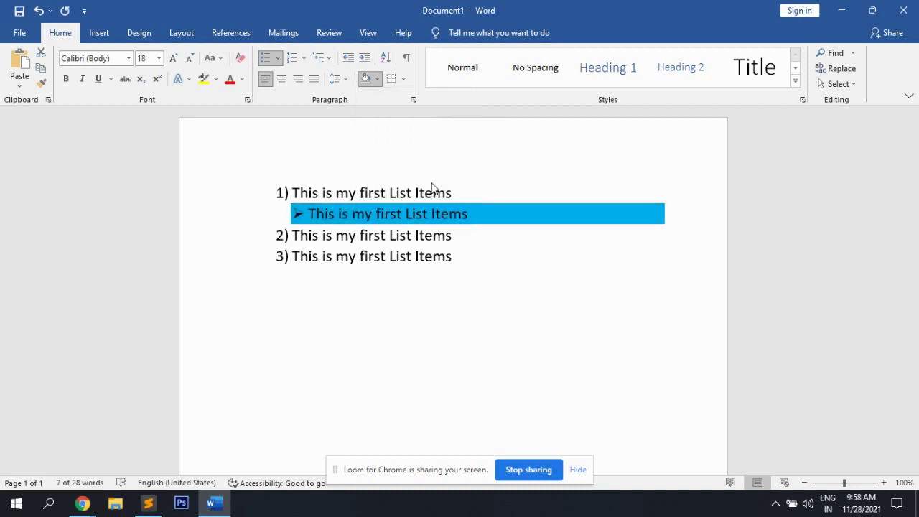
{"action": "left_click", "coordinate": [401, 234]}
Make the shaded line's text white
{"action": "left_click_drag", "start_coordinate": [489, 223], "coordinate": [302, 214]}
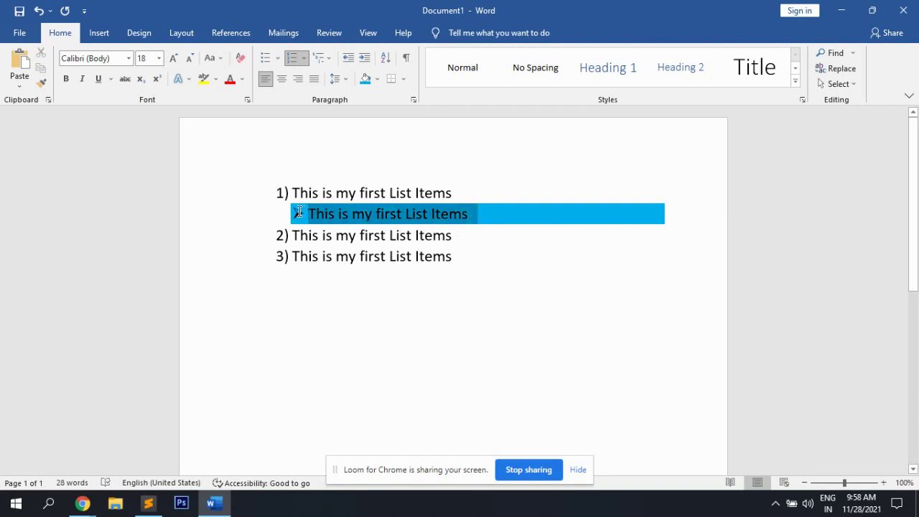
{"action": "left_click", "coordinate": [230, 79]}
{"action": "left_click", "coordinate": [242, 79]}
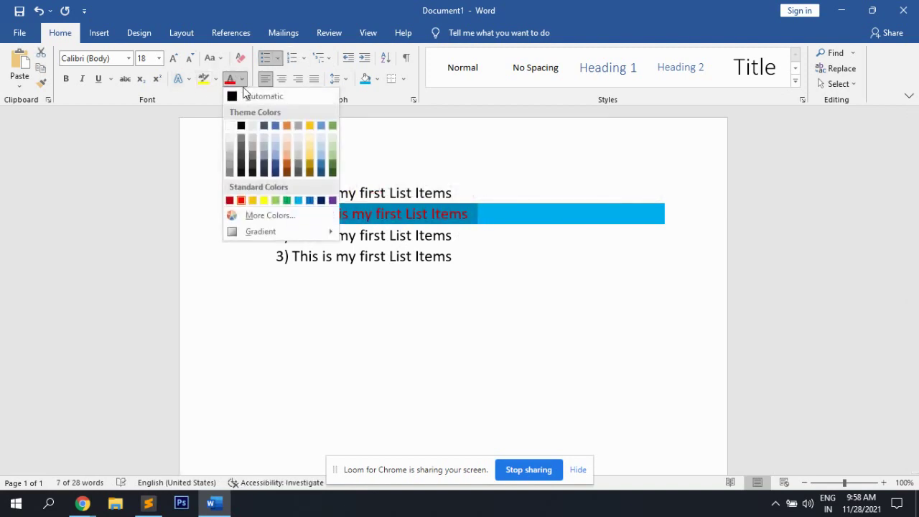
{"action": "left_click", "coordinate": [230, 127]}
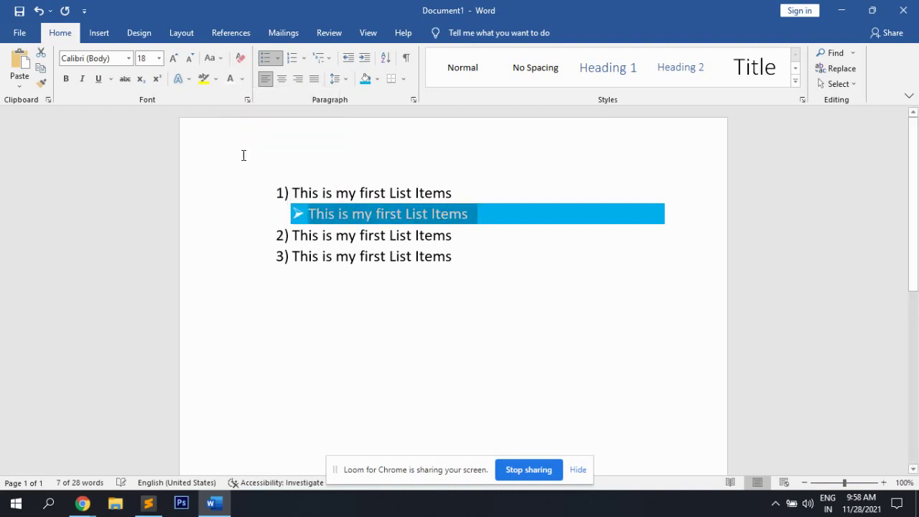
{"action": "left_click", "coordinate": [455, 232]}
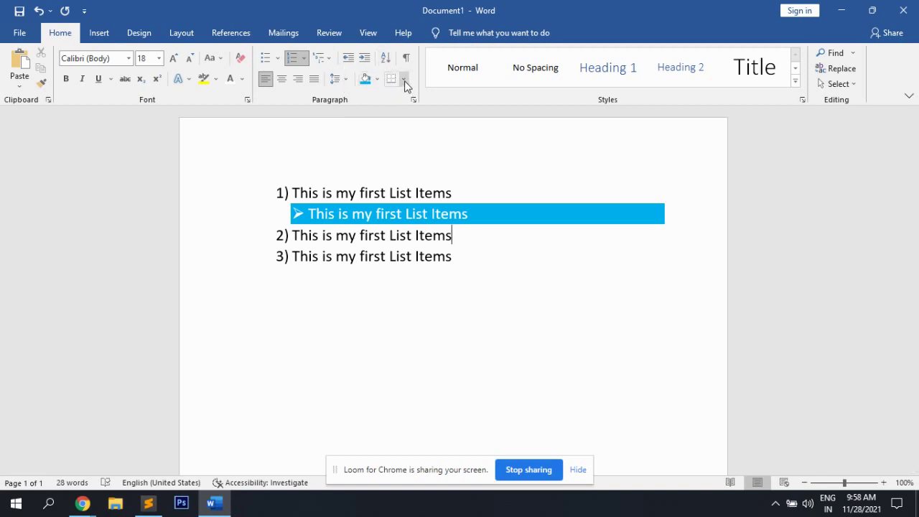
Select list items 1–3, browse the Borders and Multilevel List galleries unchanged, then show Line Spacing options
{"action": "left_click_drag", "start_coordinate": [463, 256], "coordinate": [292, 192]}
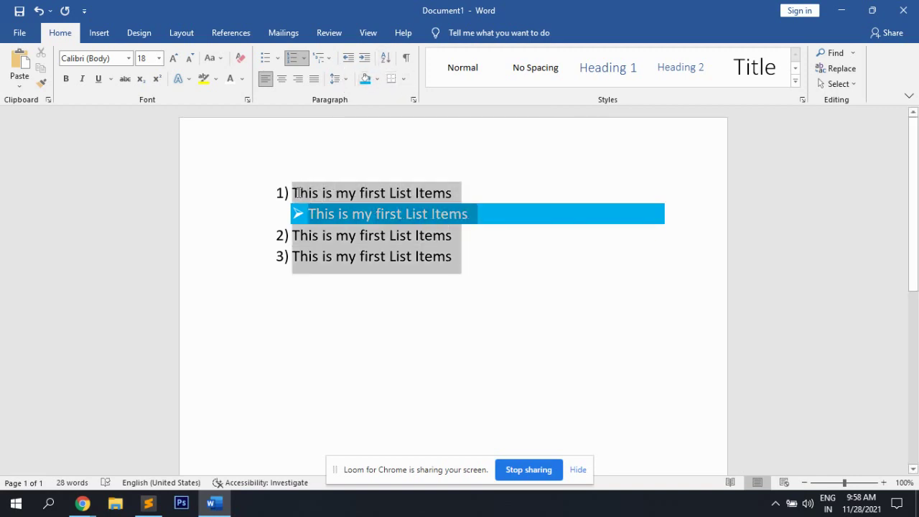
{"action": "left_click", "coordinate": [404, 79]}
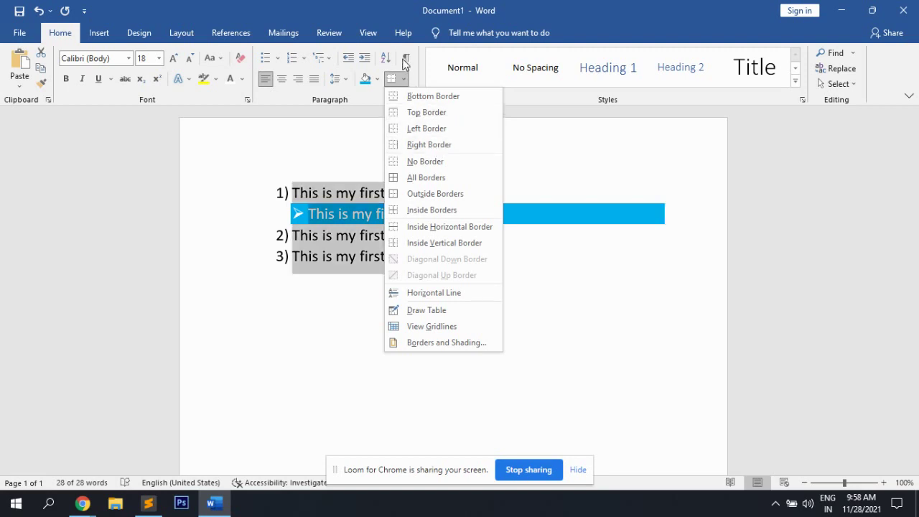
{"action": "left_click", "coordinate": [375, 137]}
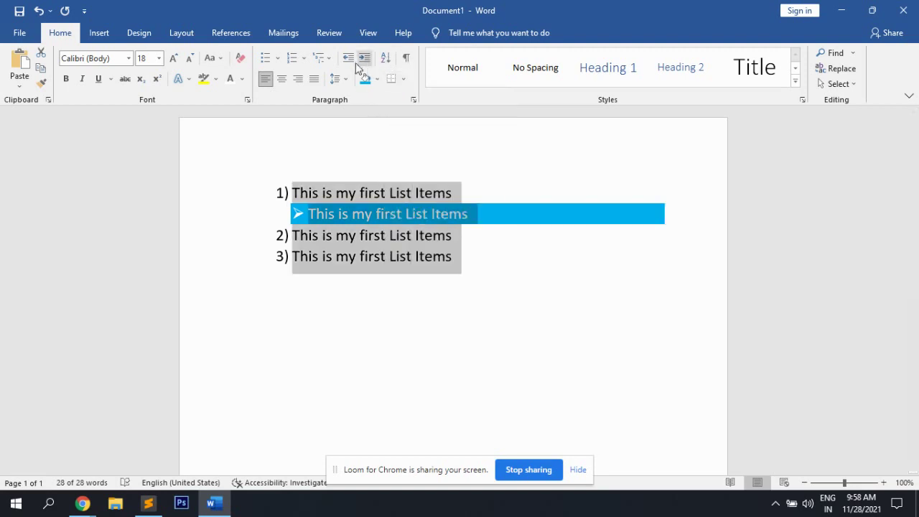
{"action": "left_click", "coordinate": [325, 59]}
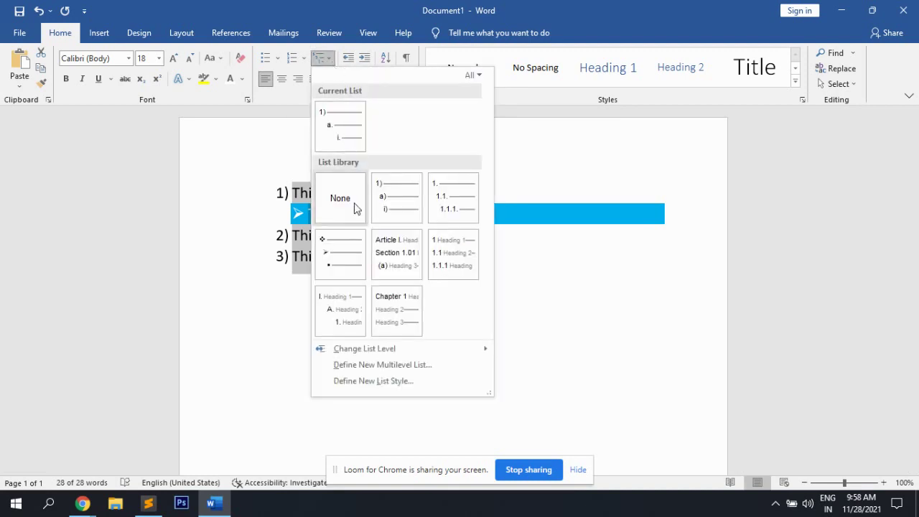
{"action": "mouse_move", "coordinate": [365, 262]}
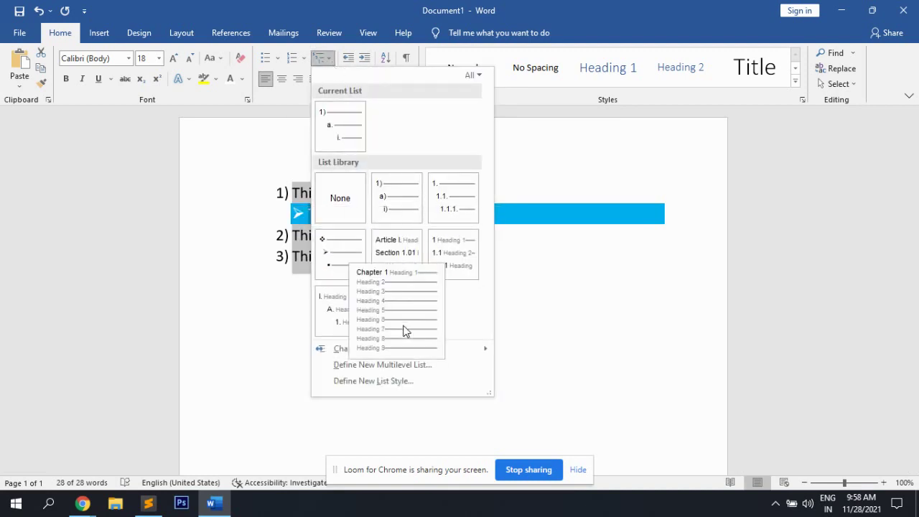
{"action": "left_click", "coordinate": [522, 258]}
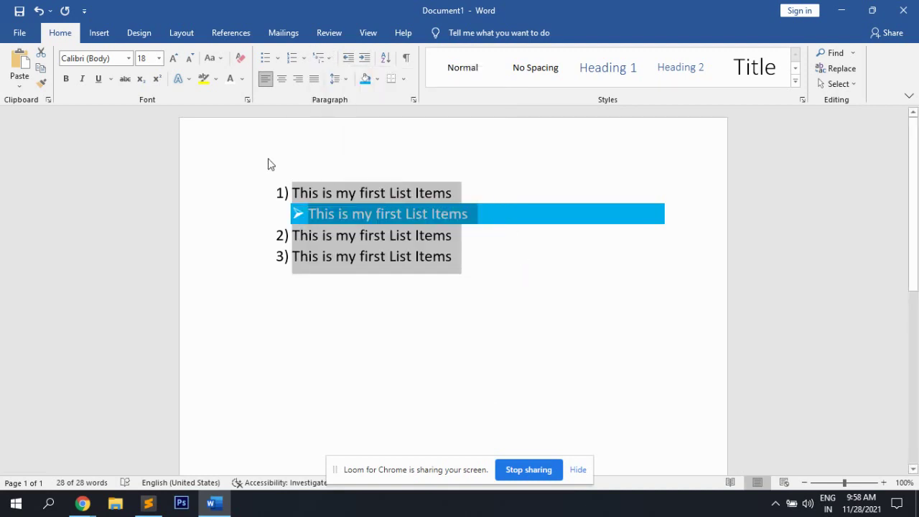
{"action": "left_click", "coordinate": [344, 79]}
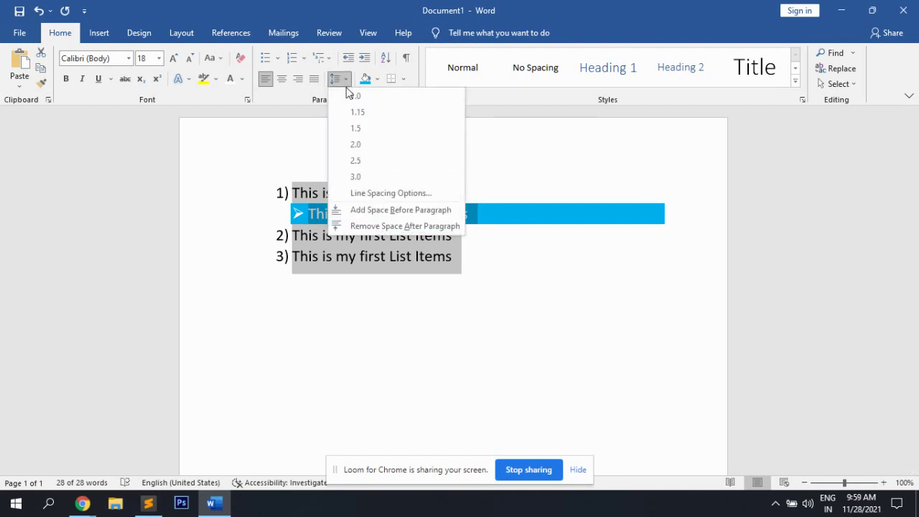
Apply 2.5 line spacing to the list, then reset it to 1.0 spacing
{"action": "left_click", "coordinate": [363, 161]}
{"action": "left_click", "coordinate": [369, 290]}
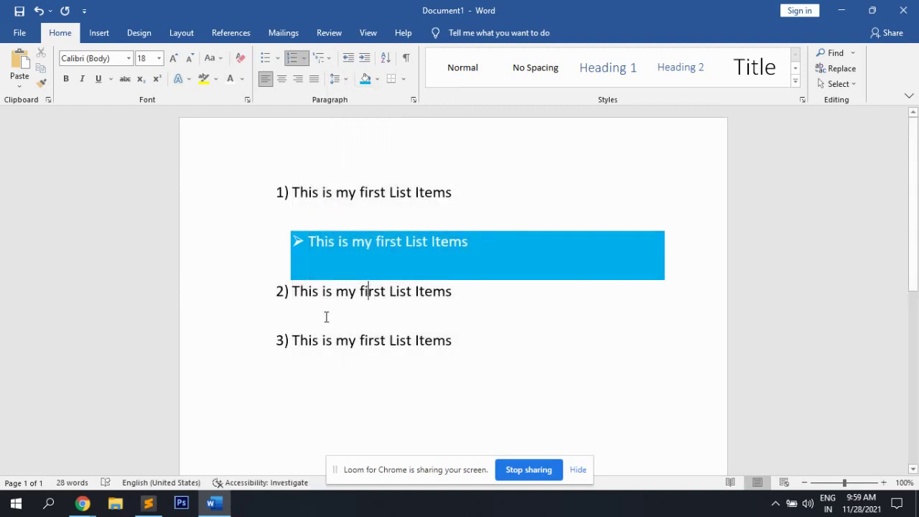
{"action": "left_click_drag", "start_coordinate": [471, 330], "coordinate": [284, 181]}
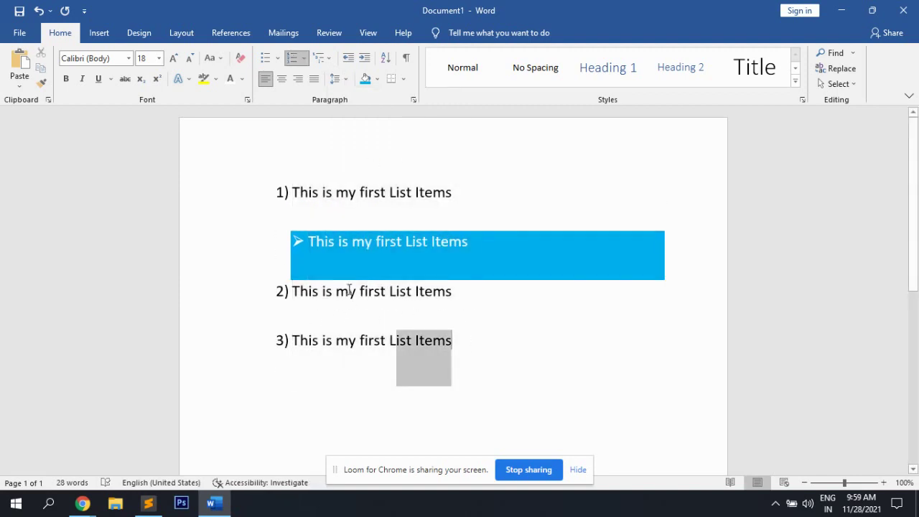
{"action": "left_click", "coordinate": [330, 58]}
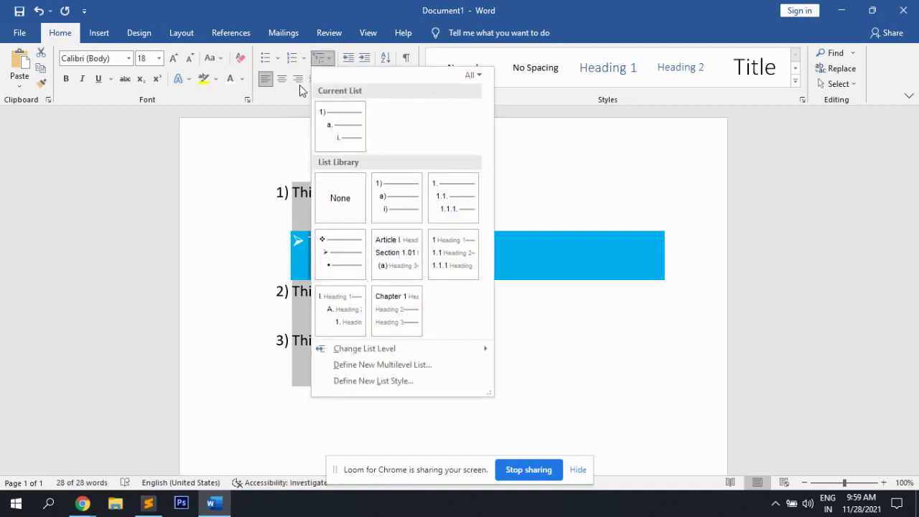
{"action": "left_click", "coordinate": [299, 85]}
{"action": "left_click", "coordinate": [336, 78]}
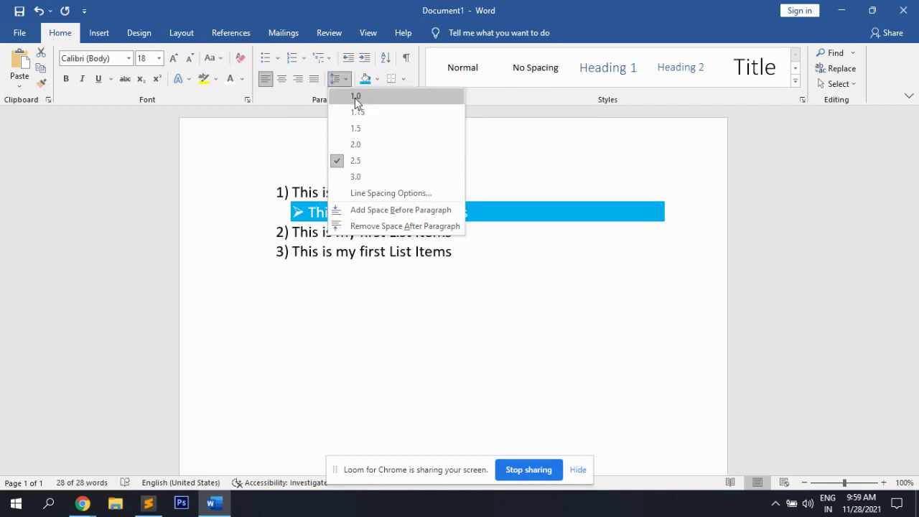
{"action": "left_click", "coordinate": [356, 96]}
{"action": "left_click", "coordinate": [406, 232]}
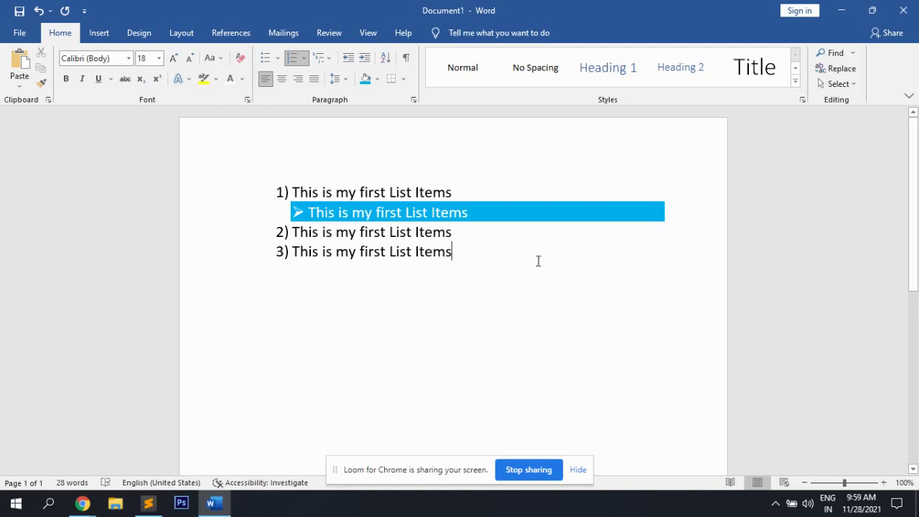
{"action": "mouse_move", "coordinate": [496, 252]}
{"action": "left_mouse_down"}
{"action": "mouse_move", "coordinate": [269, 211]}
{"action": "mouse_move", "coordinate": [267, 168]}
{"action": "left_mouse_up"}
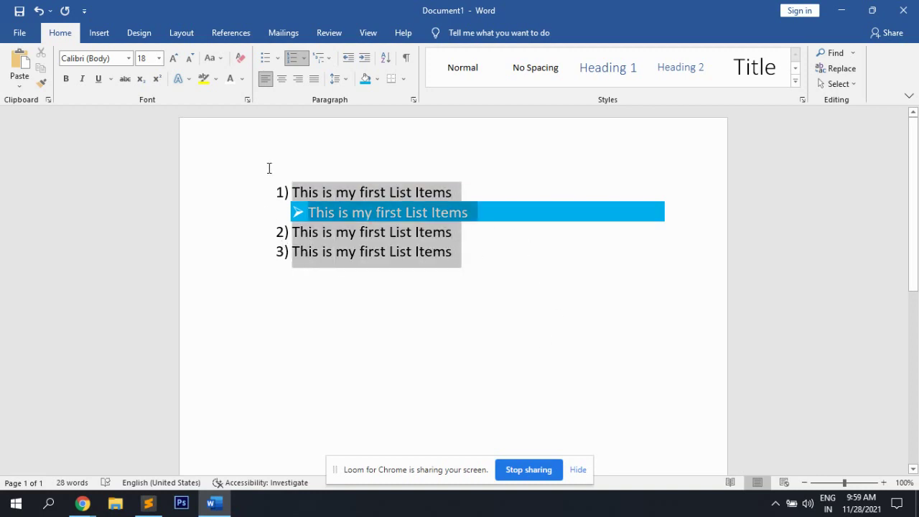
Colour the third item's text orange
{"action": "left_click", "coordinate": [378, 80]}
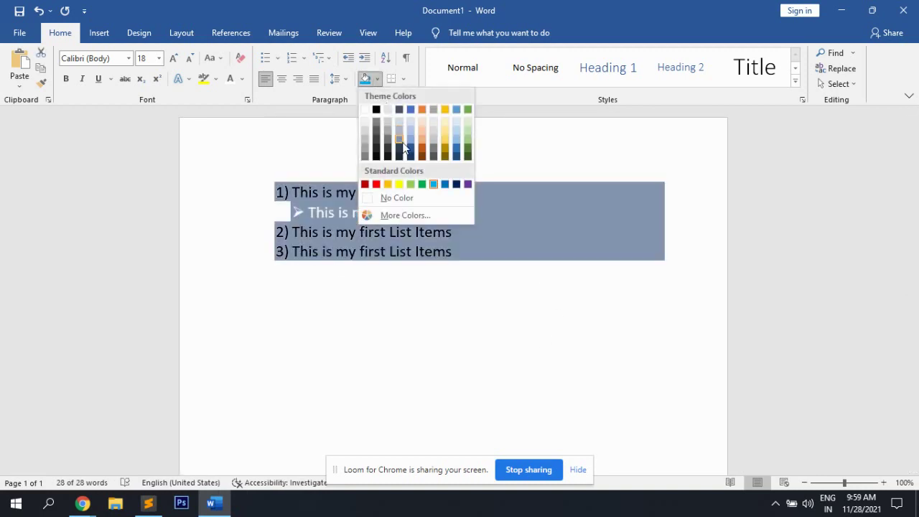
{"action": "left_click", "coordinate": [420, 248]}
{"action": "left_click", "coordinate": [470, 256]}
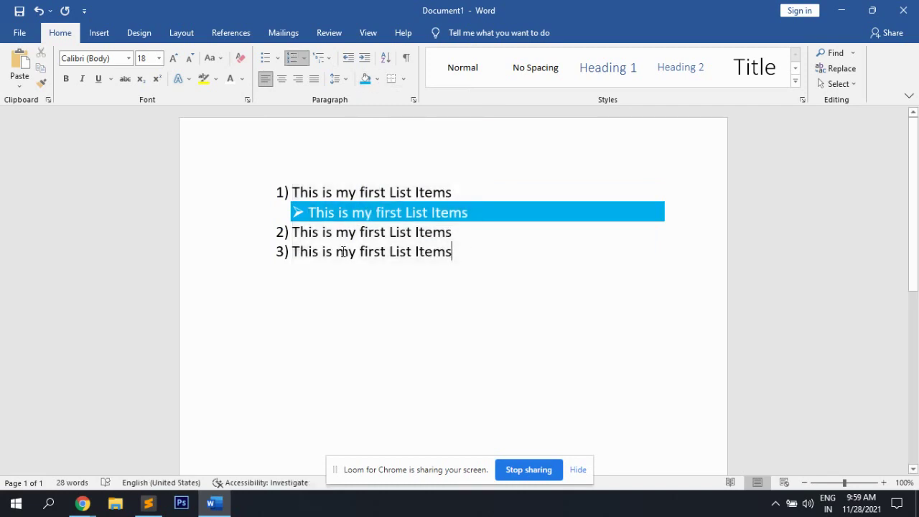
{"action": "left_click", "coordinate": [252, 251]}
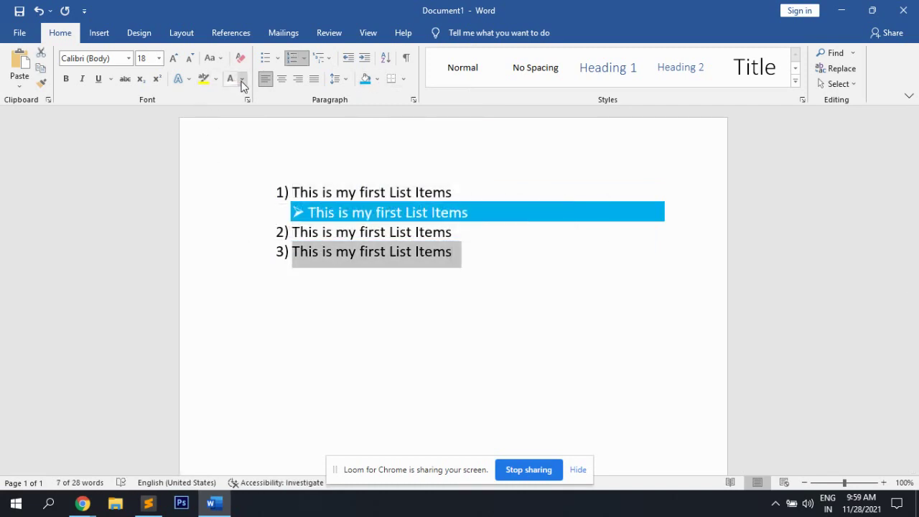
{"action": "left_click", "coordinate": [242, 79]}
{"action": "left_click", "coordinate": [288, 167]}
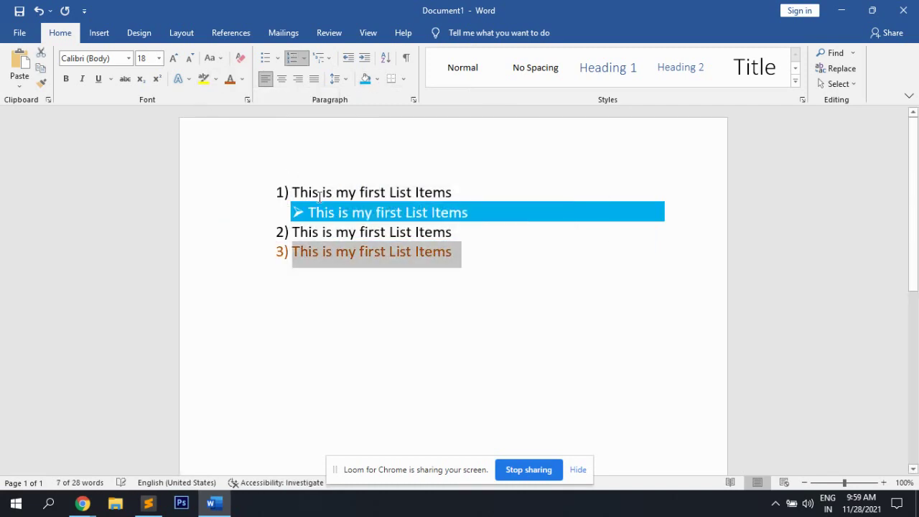
{"action": "left_click", "coordinate": [427, 264]}
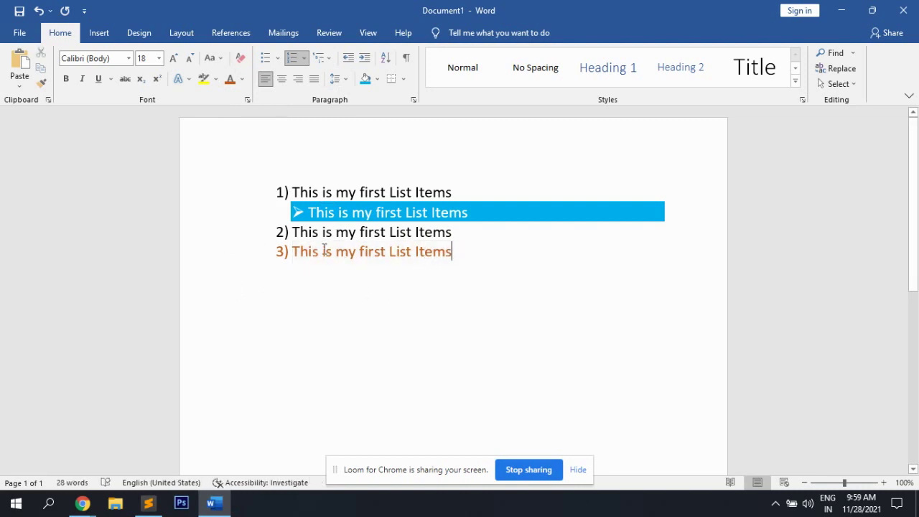
Make the third item bold and underlined with a shadowed grey text effect
{"action": "triple_click", "coordinate": [440, 255]}
{"action": "left_click", "coordinate": [70, 82]}
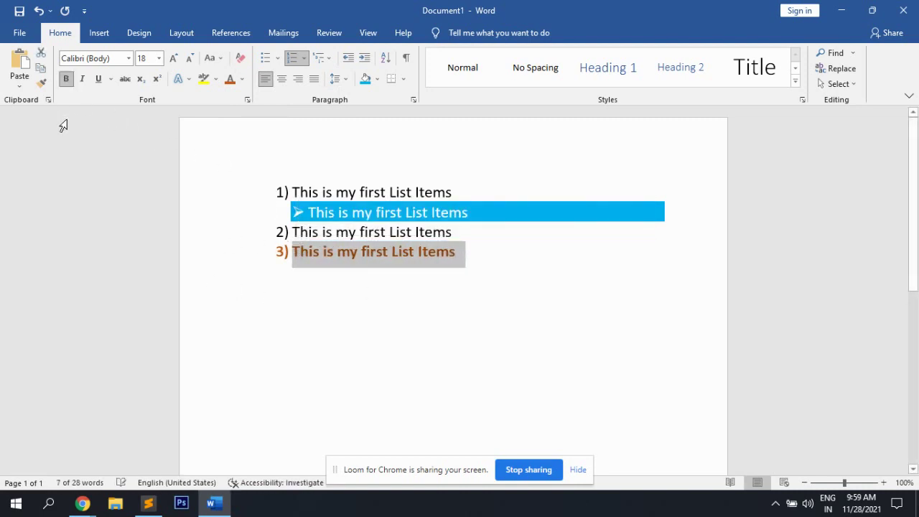
{"action": "left_click", "coordinate": [100, 84]}
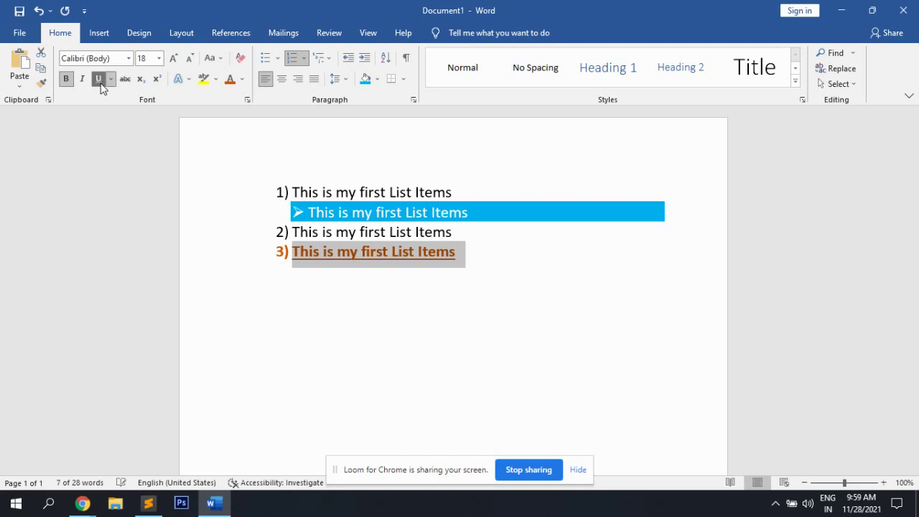
{"action": "left_click", "coordinate": [186, 81]}
{"action": "left_click", "coordinate": [232, 185]}
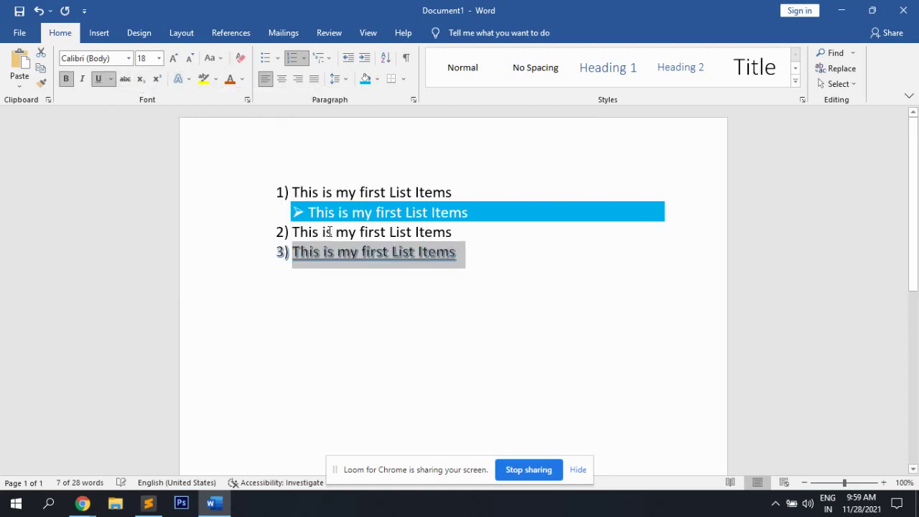
{"action": "left_click", "coordinate": [509, 251]}
Apply a text effect style to the arrow-bulleted sub-item
{"action": "left_click_drag", "start_coordinate": [484, 215], "coordinate": [280, 209]}
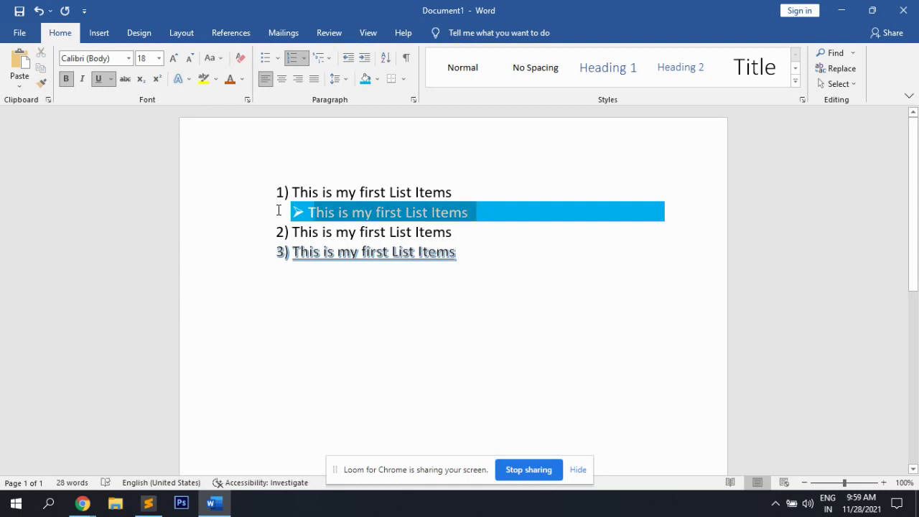
{"action": "left_click", "coordinate": [185, 81]}
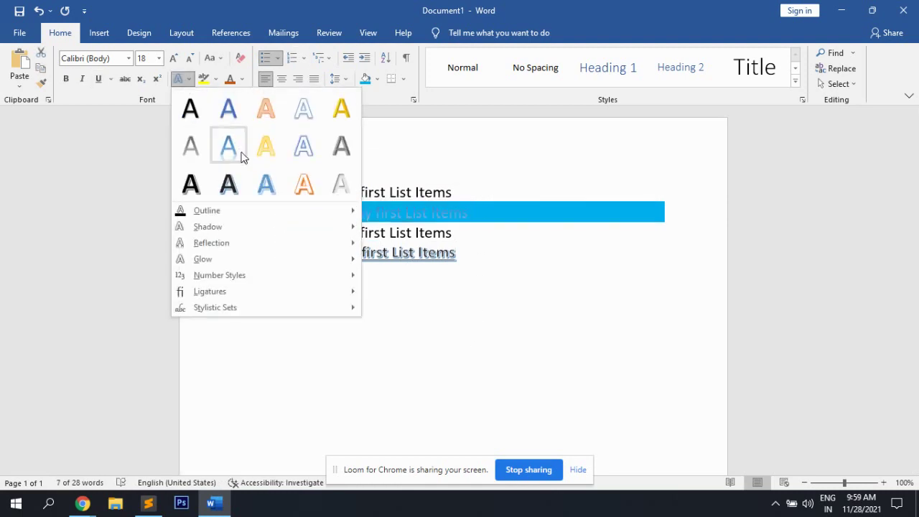
{"action": "left_click", "coordinate": [192, 189]}
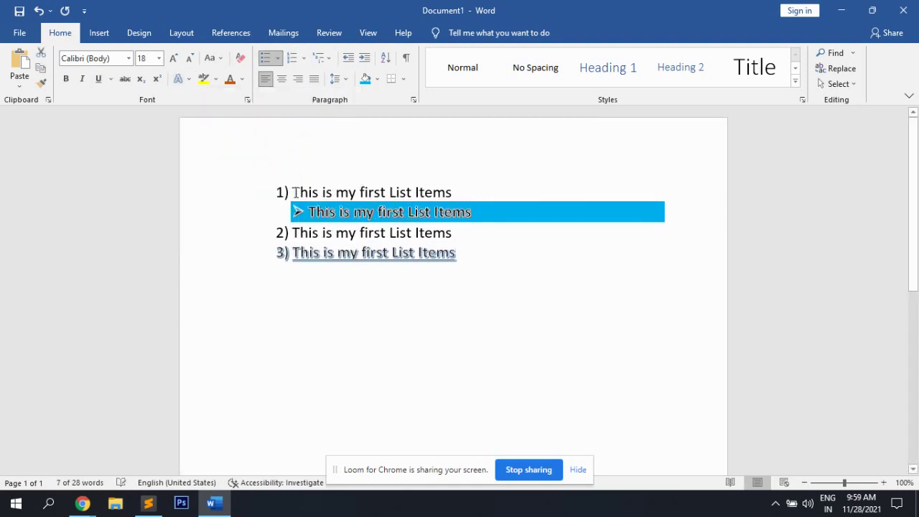
{"action": "left_click", "coordinate": [493, 242]}
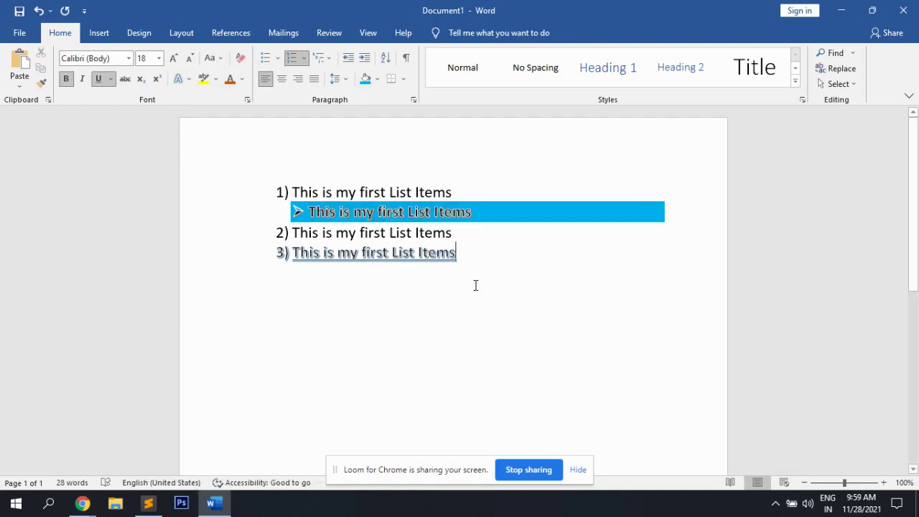
Type 'Thank you please Subscribe my channel' on a new un-numbered line after item 3
{"action": "key", "text": "Return"}
{"action": "key", "text": "Return"}
{"action": "type", "text": "T"}
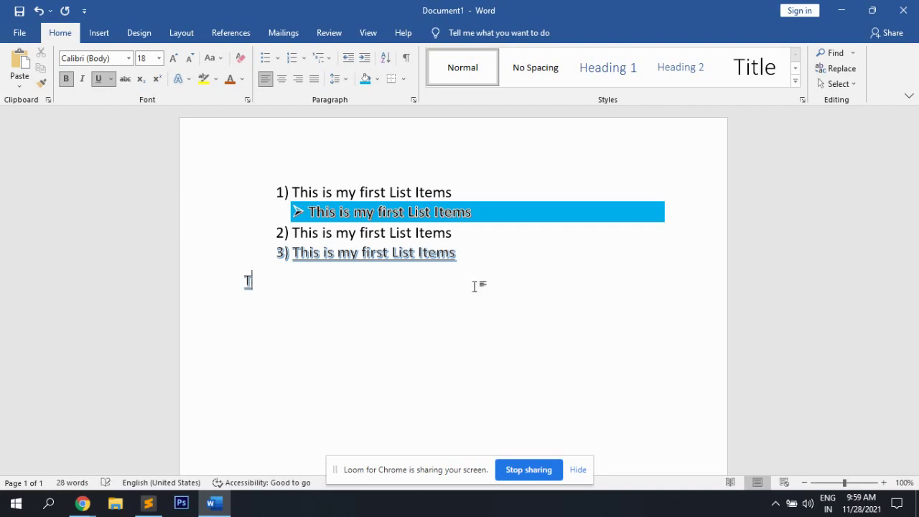
{"action": "type", "text": "hank you "}
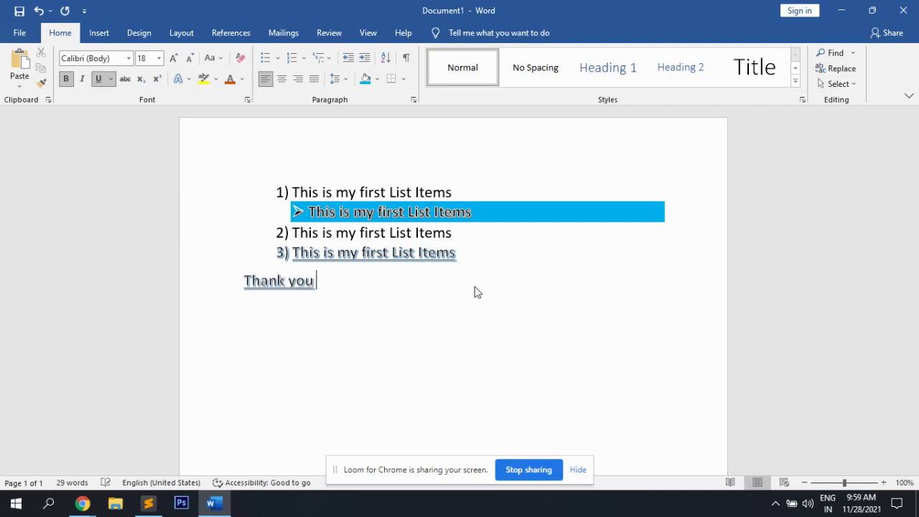
{"action": "type", "text": "please S"}
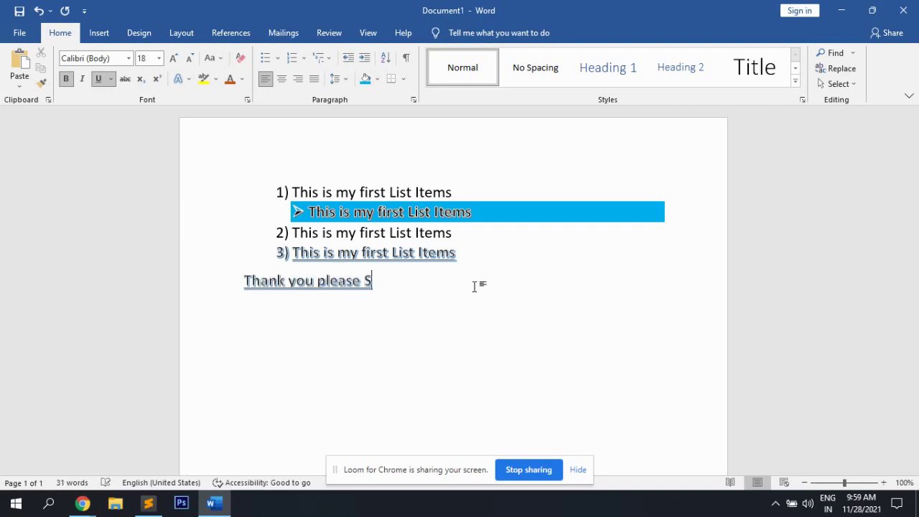
{"action": "type", "text": "ubscrie"}
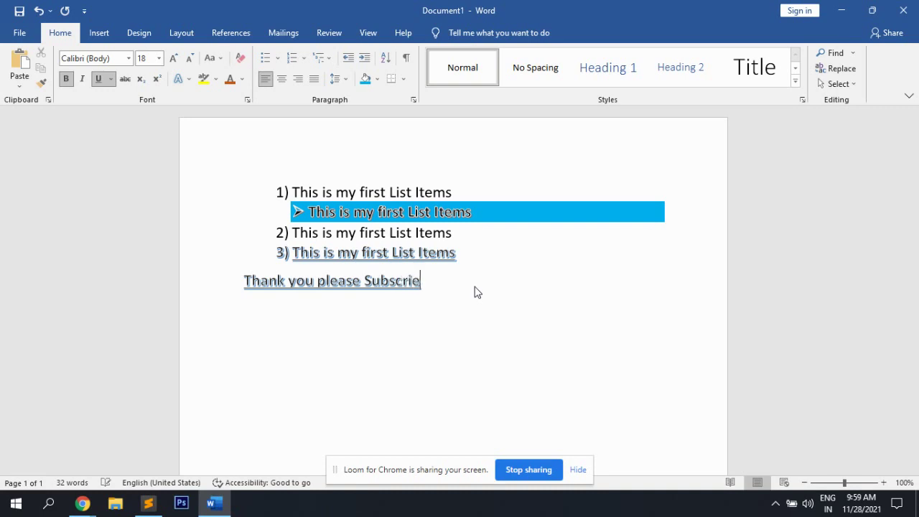
{"action": "key", "text": "BackSpace"}
{"action": "type", "text": "be my"}
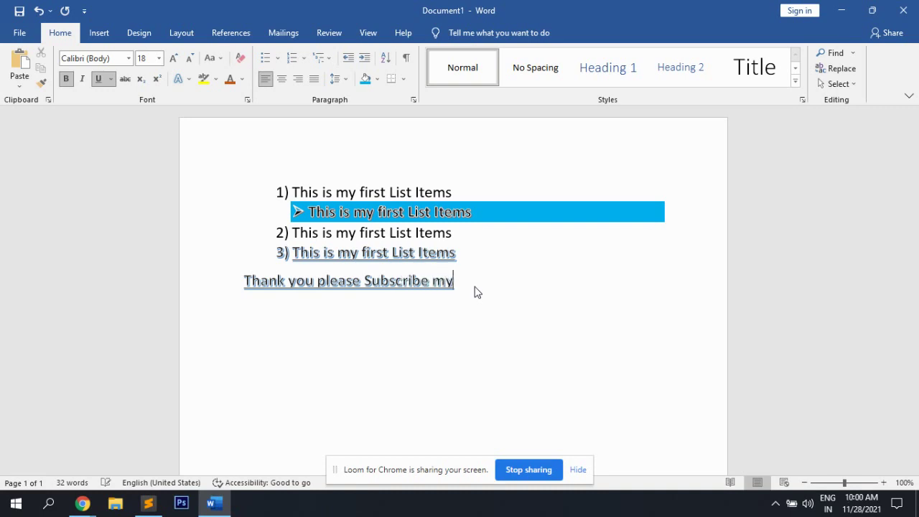
{"action": "type", "text": " channel"}
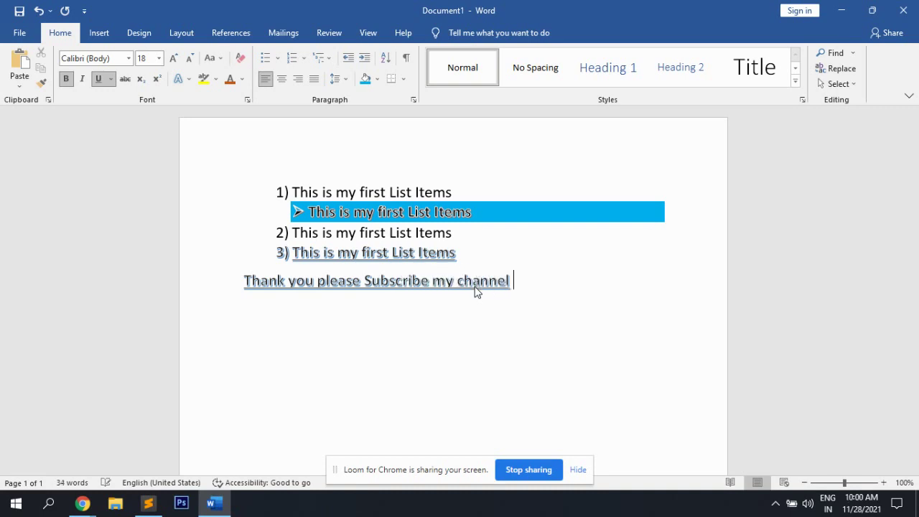